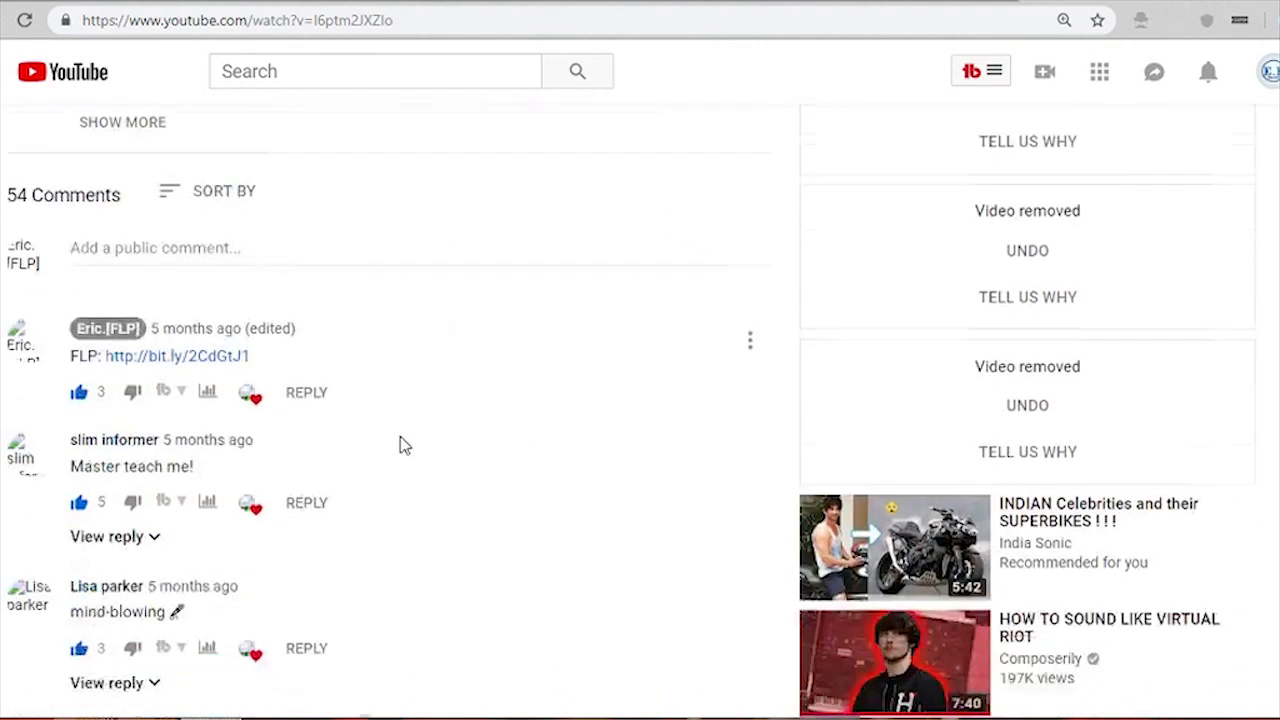
scroll(400, 449, down, 2)
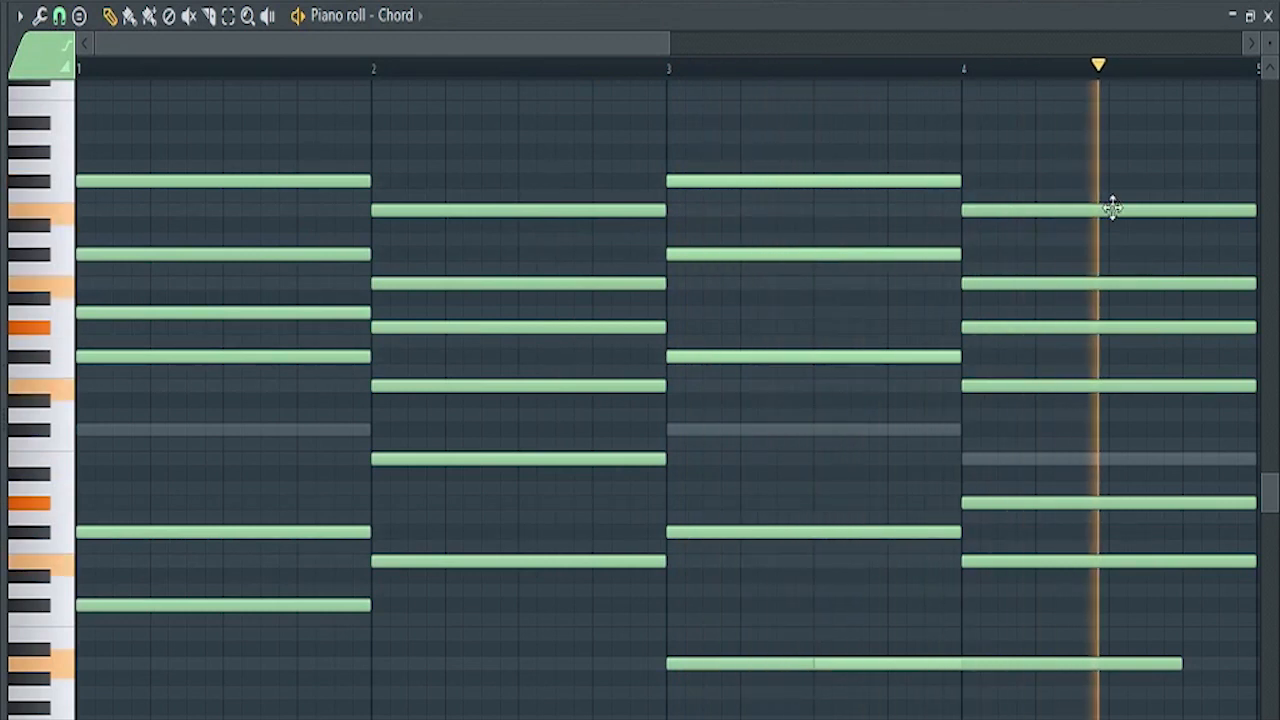
Step: Close the current Chord piano roll and examine the notes of the Chord channel routed to mixer track 3
click(1268, 18)
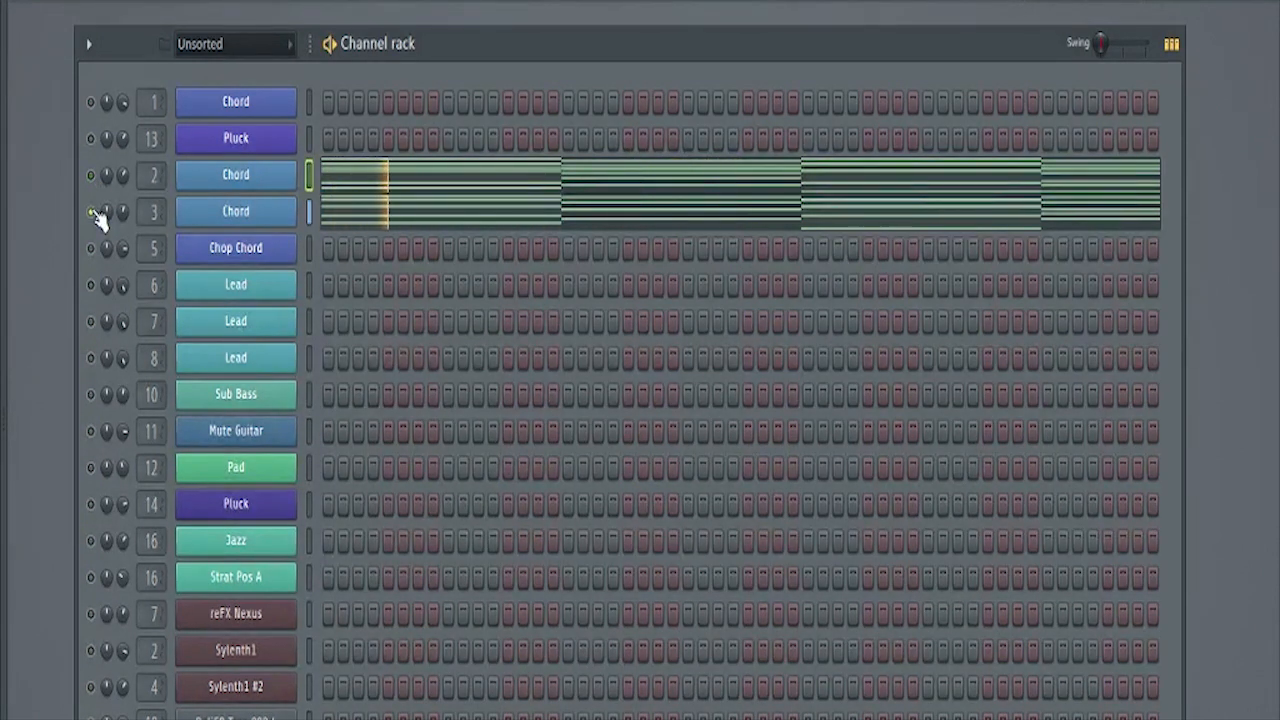
click(360, 217)
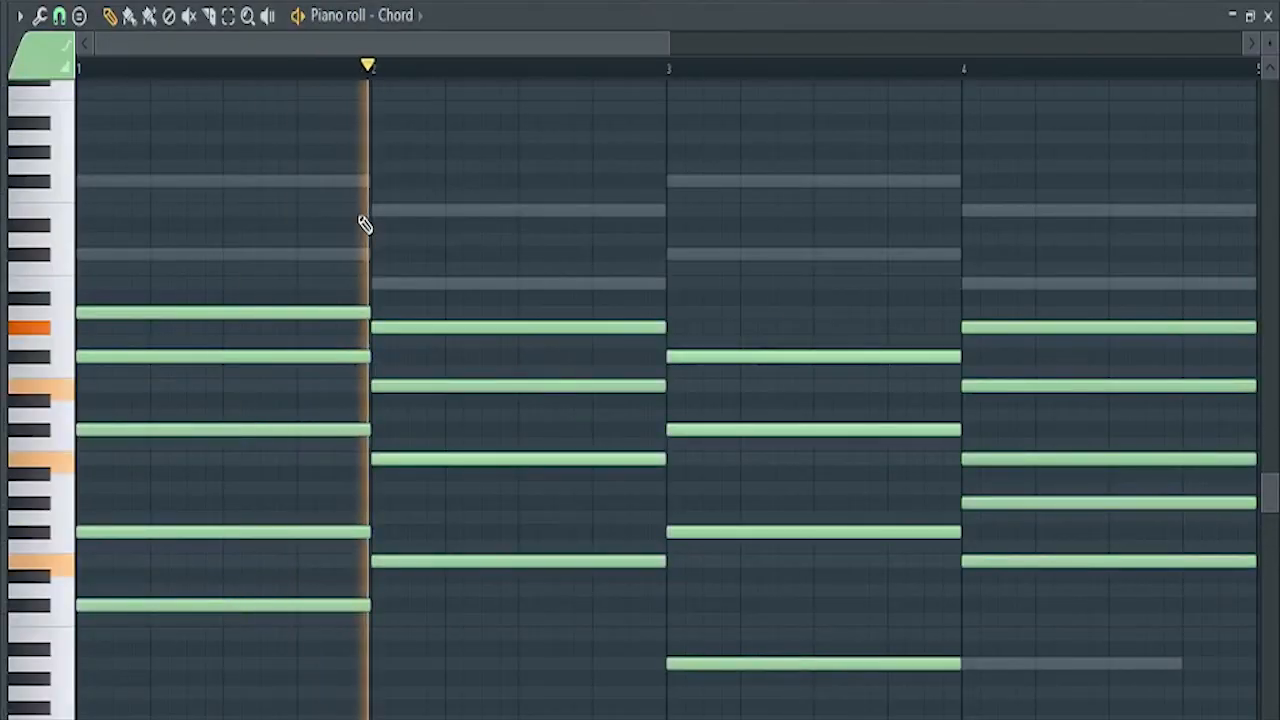
scroll(360, 217, down, 1)
scroll(364, 224, up, 1)
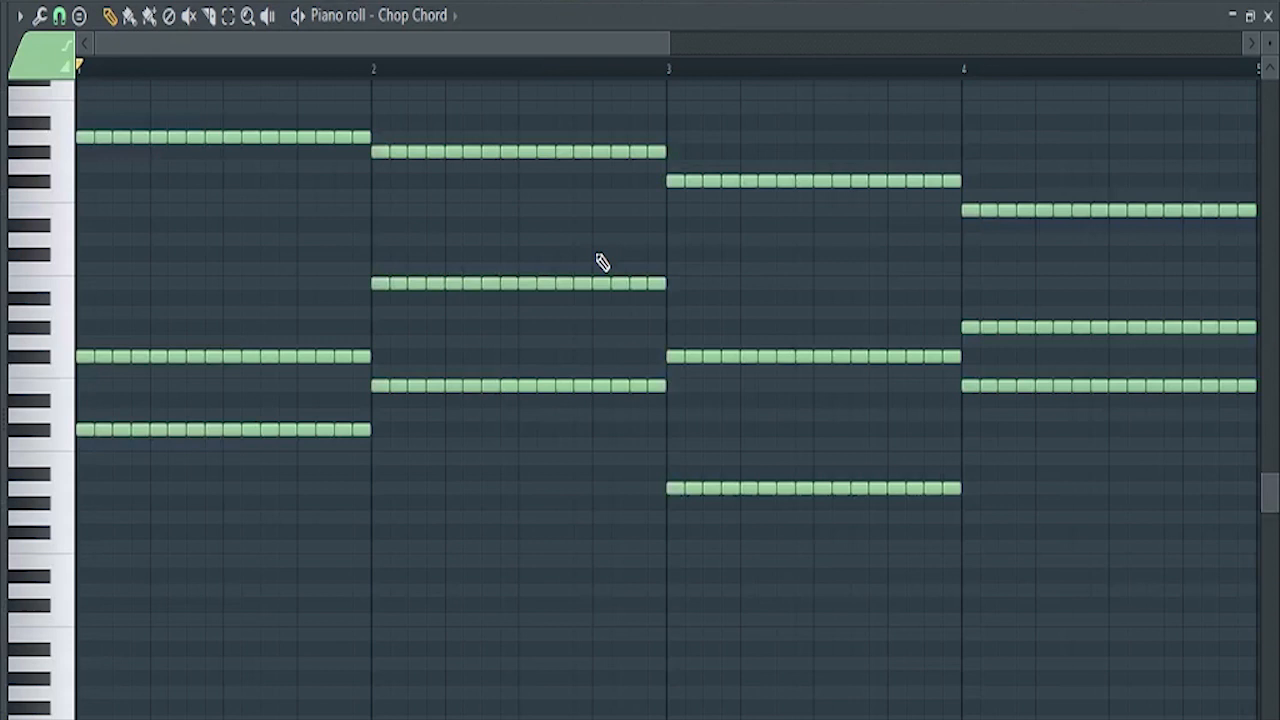
Step: Play back the repeated Chop Chord notes in the piano roll, and close it
scroll(601, 262, up, 3)
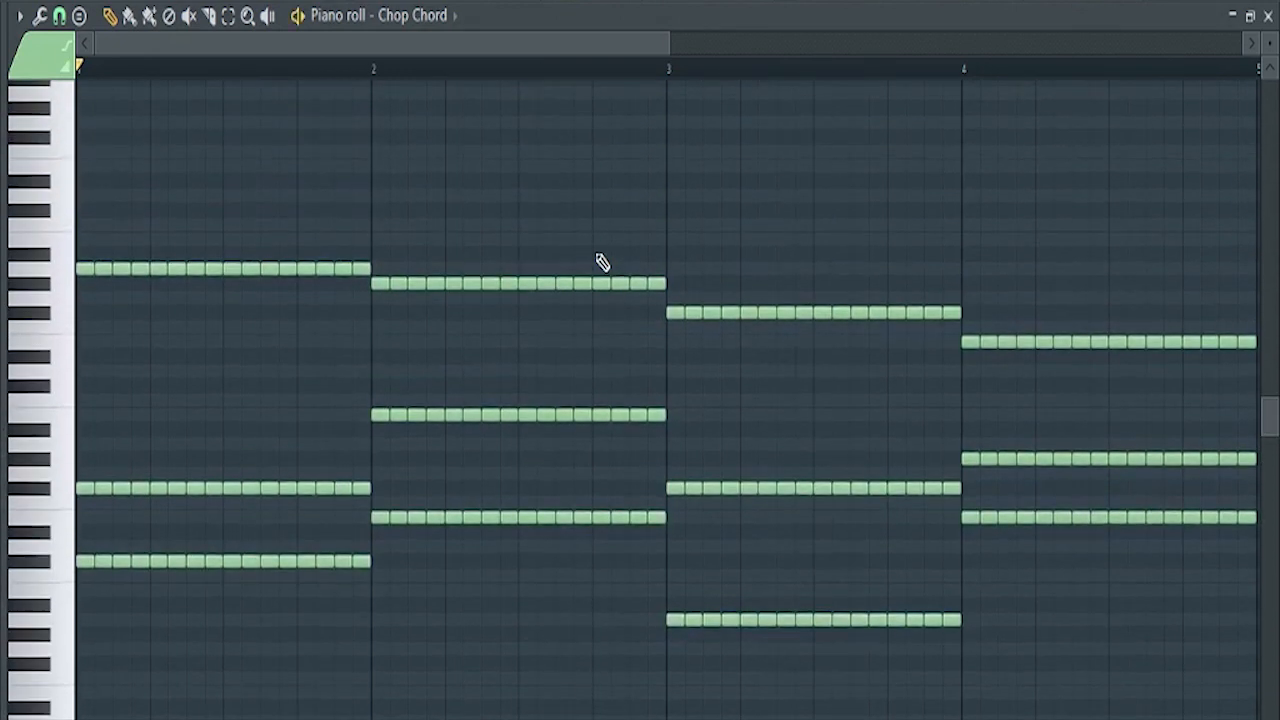
key(space)
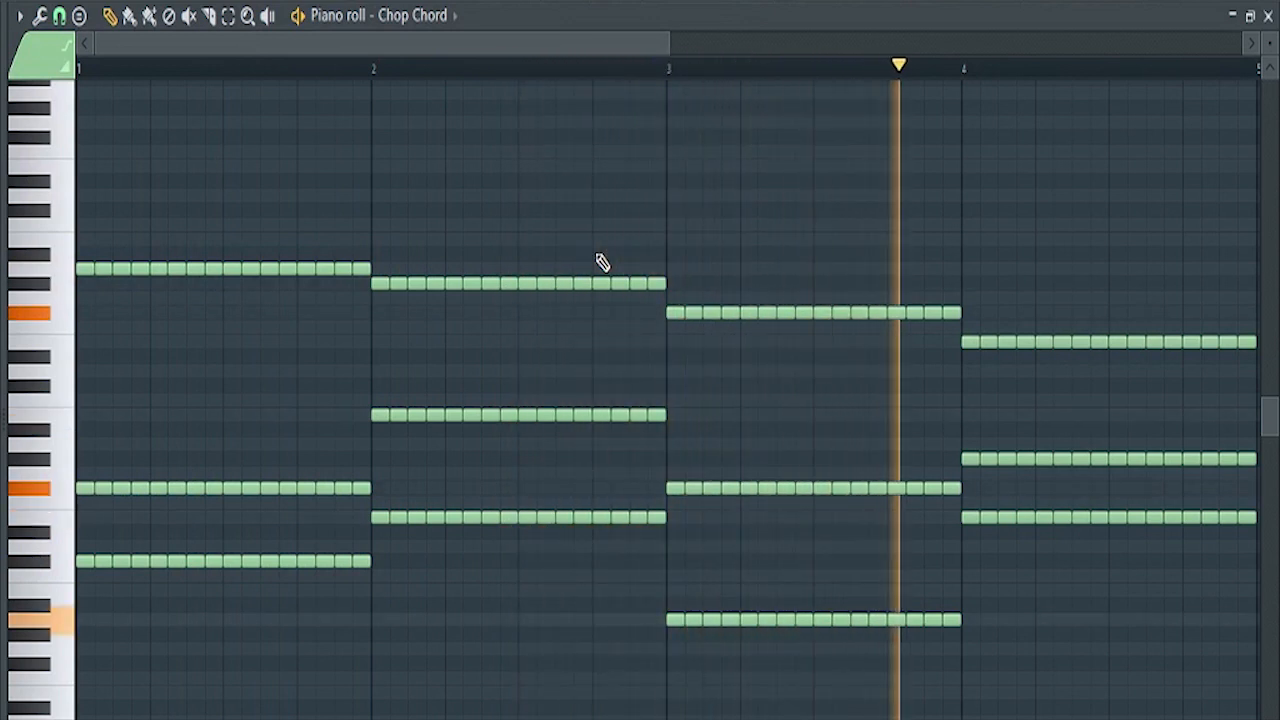
click(1268, 16)
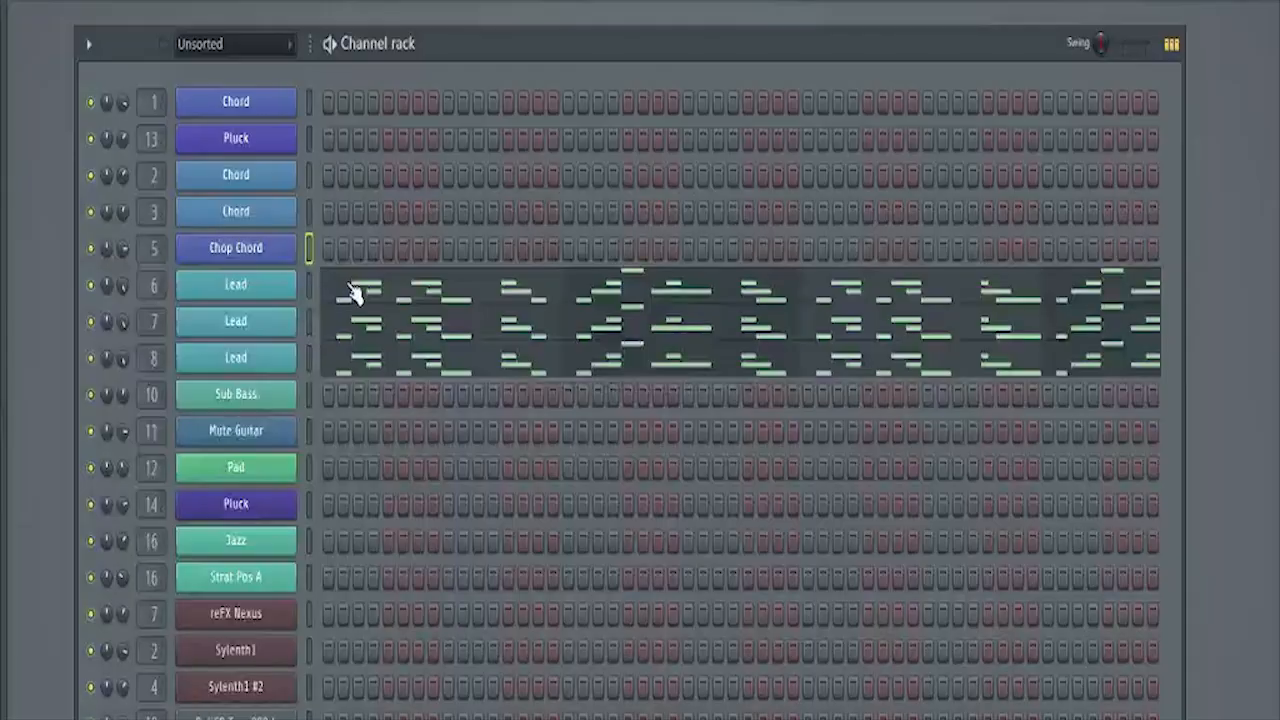
Step: Examine the first Lead channel's melody notes and its Nexus sound in the preset library
click(352, 291)
drag(672, 47, 667, 103)
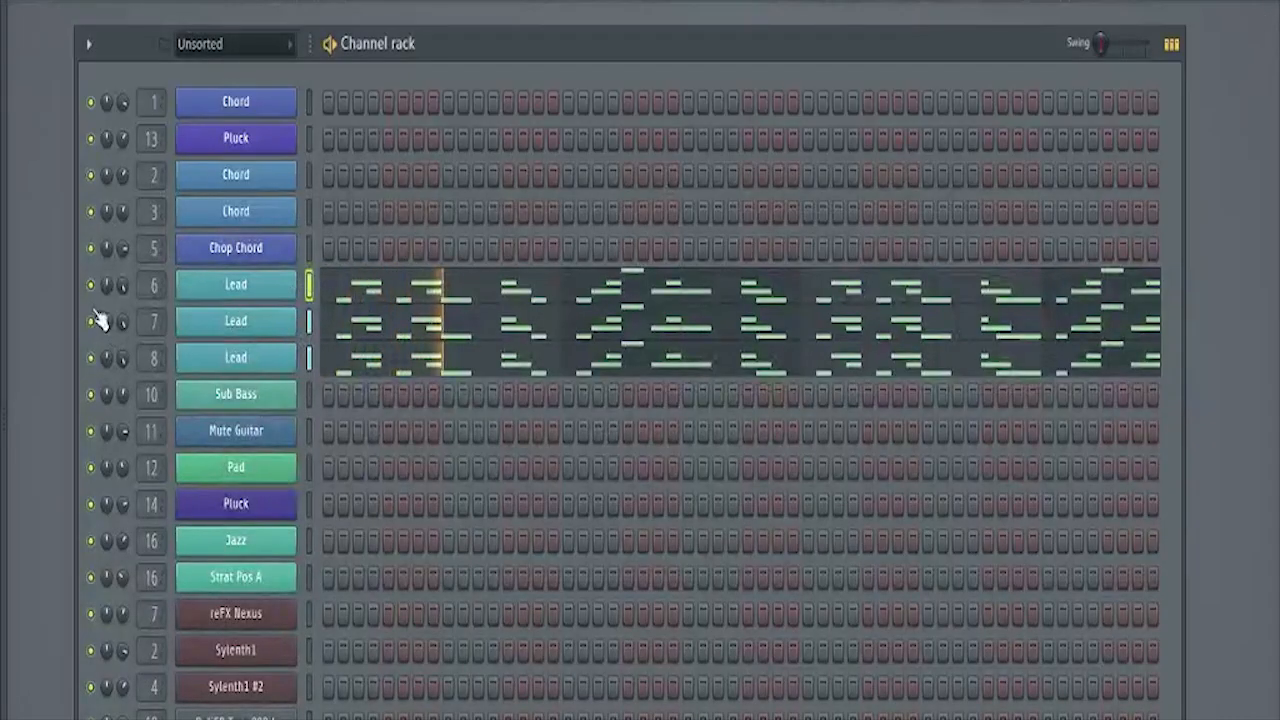
click(228, 296)
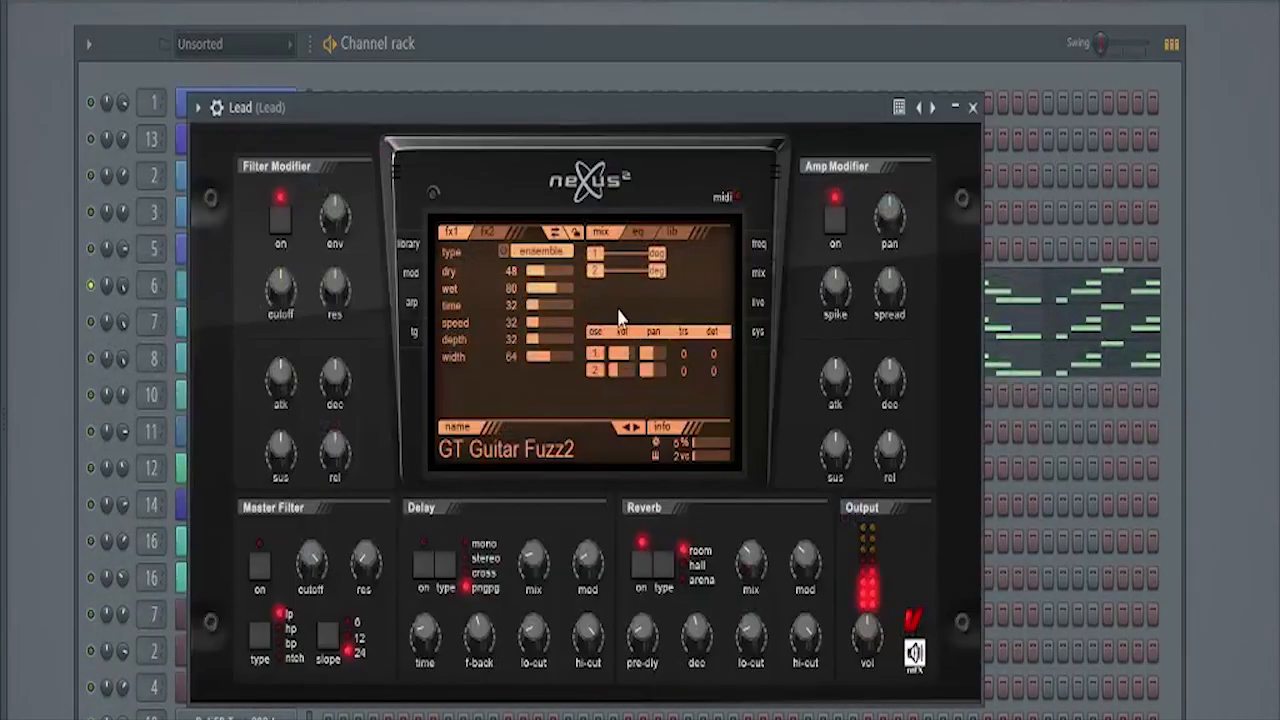
click(403, 276)
click(405, 254)
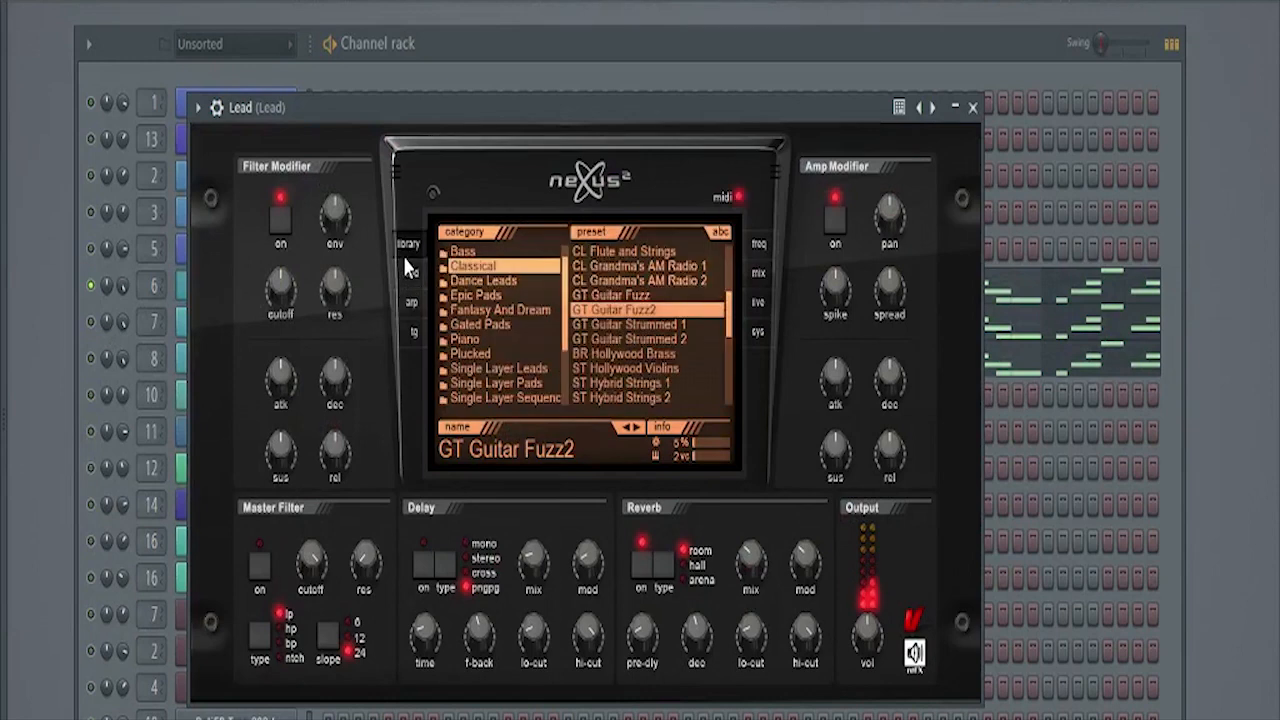
click(973, 107)
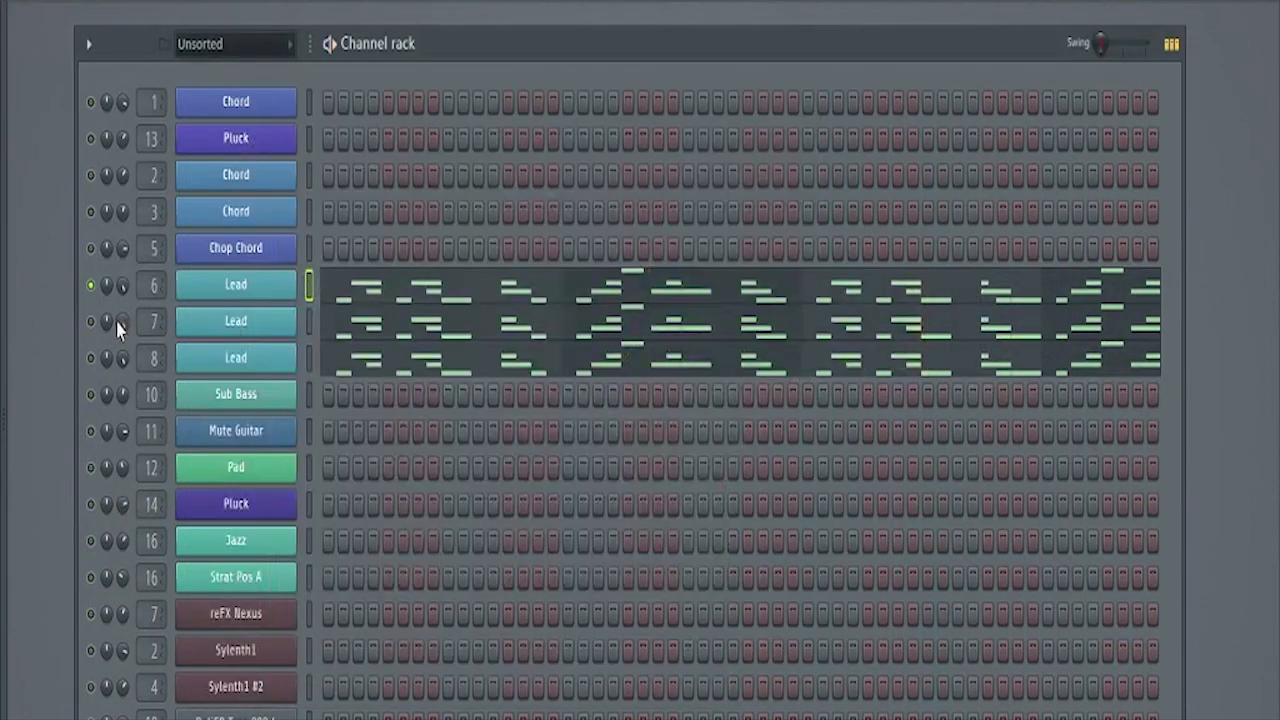
Step: Examine the Nexus library presets of the second and third Lead channels, closing each plugin window
click(249, 334)
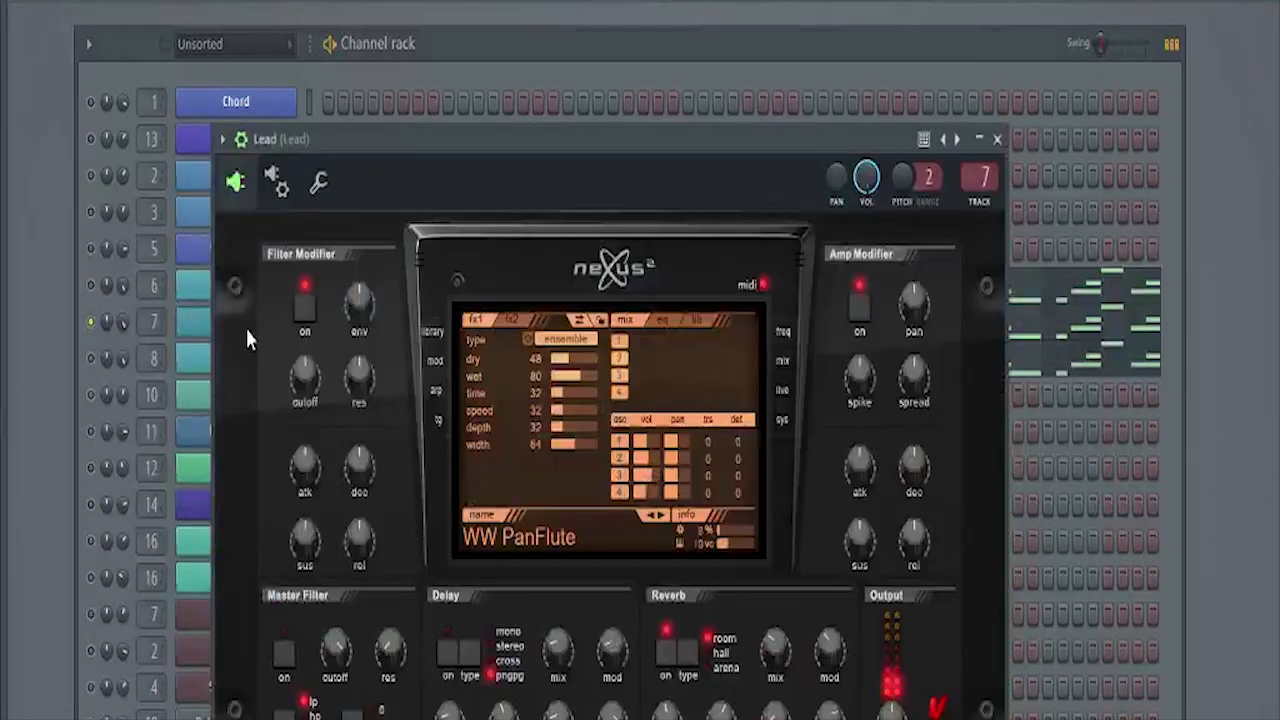
click(433, 331)
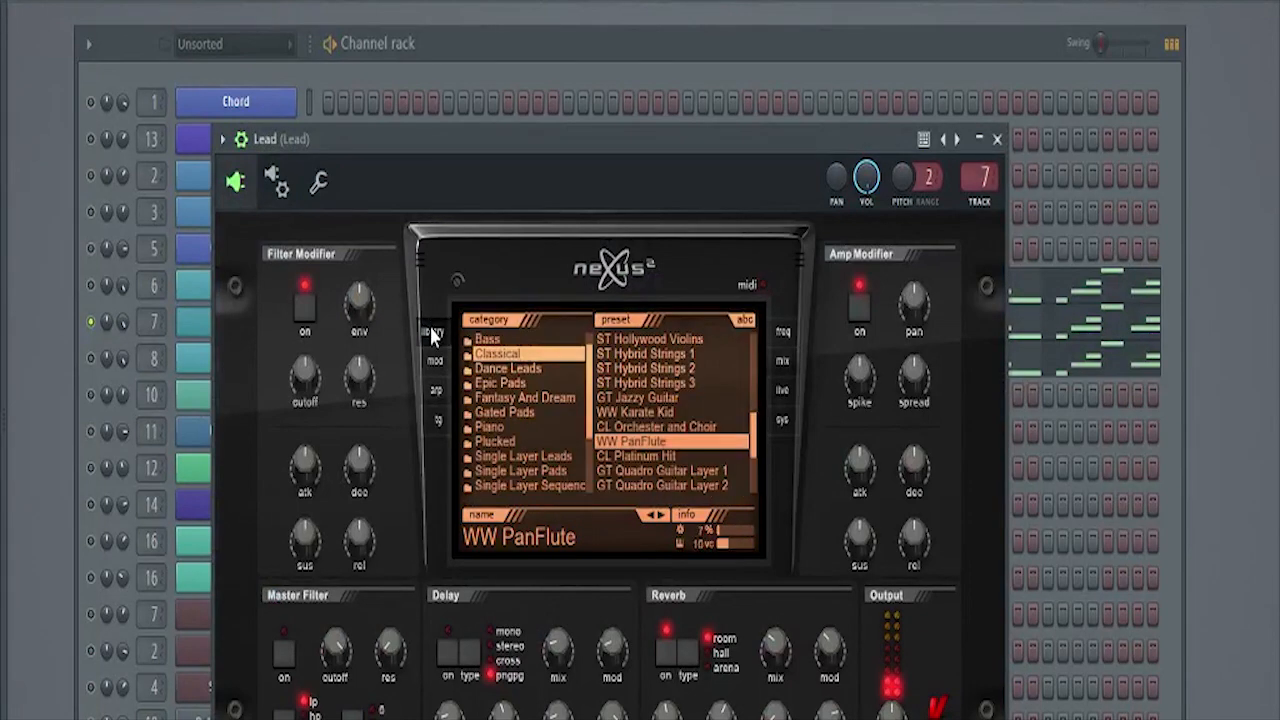
click(998, 140)
click(258, 364)
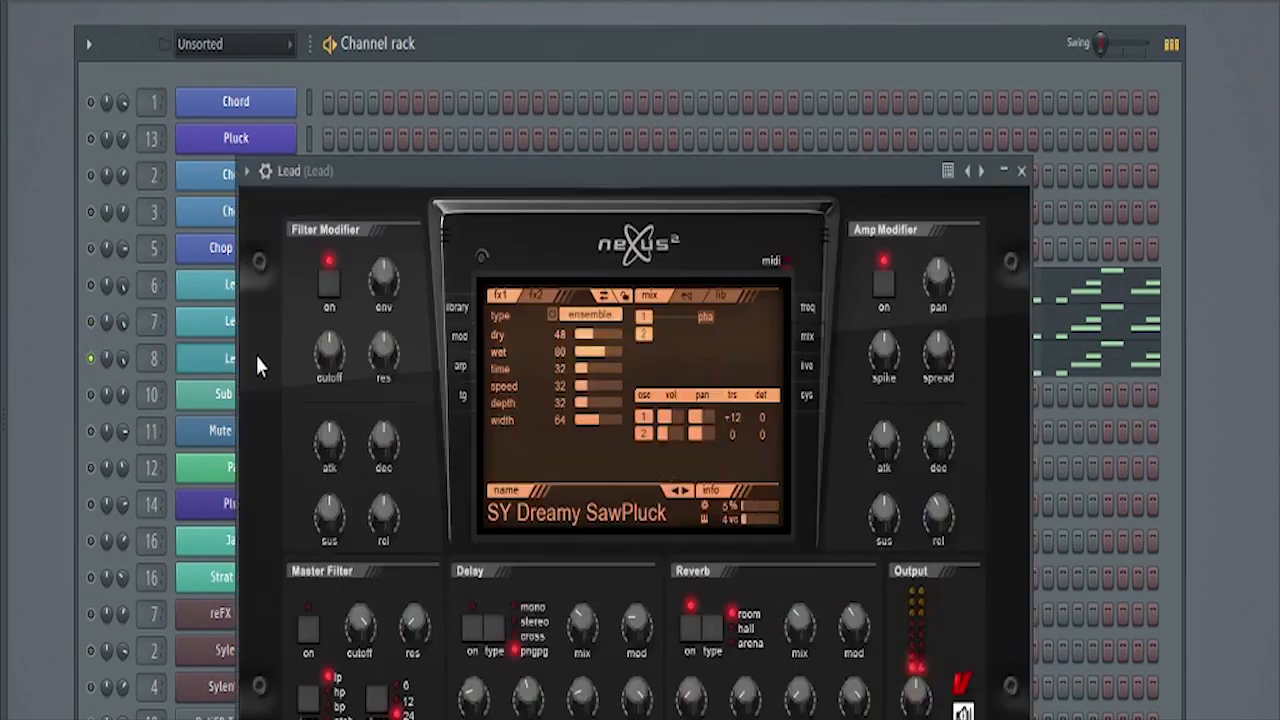
click(444, 322)
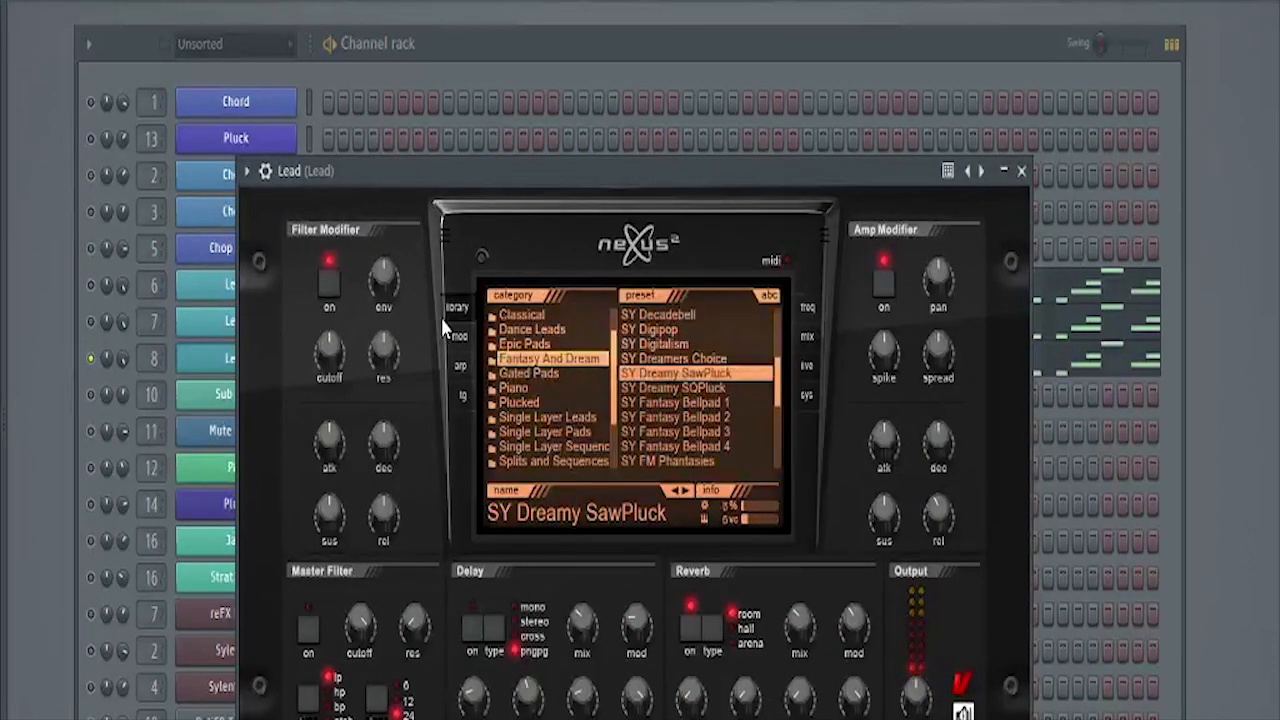
click(1022, 172)
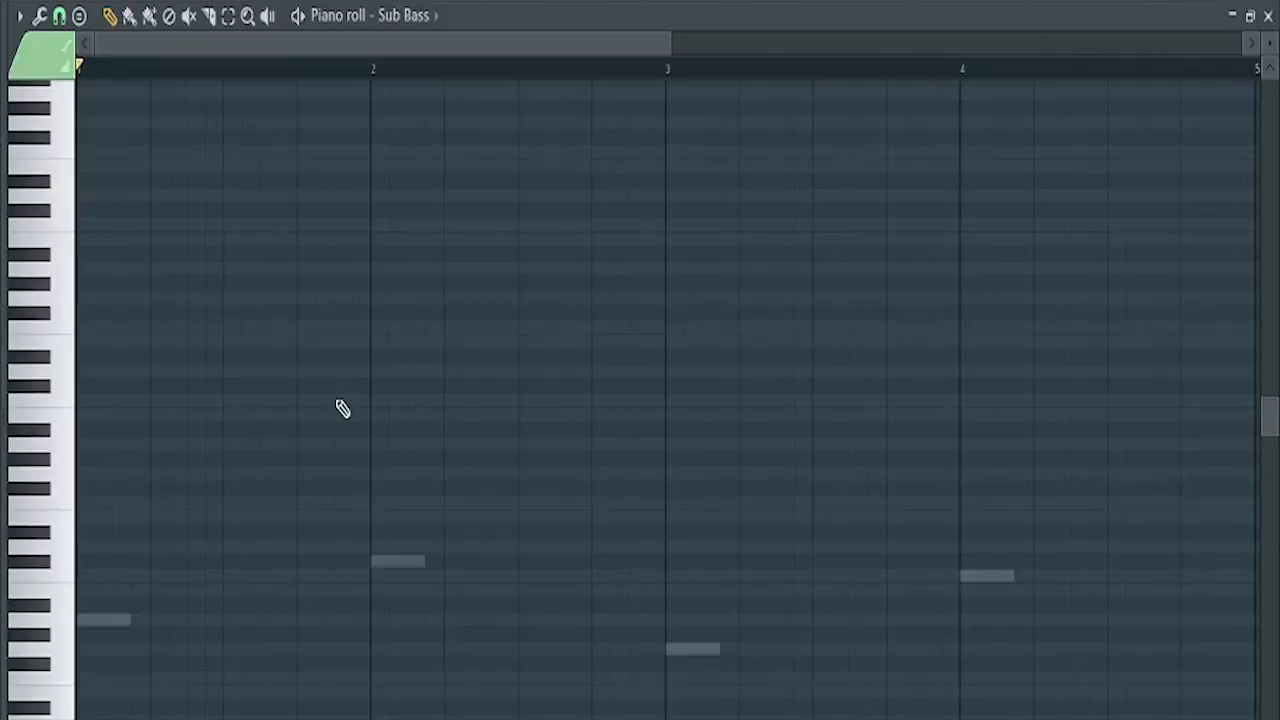
Step: Play back the Sub Bass notes with the whole four-bar pattern in view
scroll(337, 409, down, 3)
scroll(337, 409, down, 1)
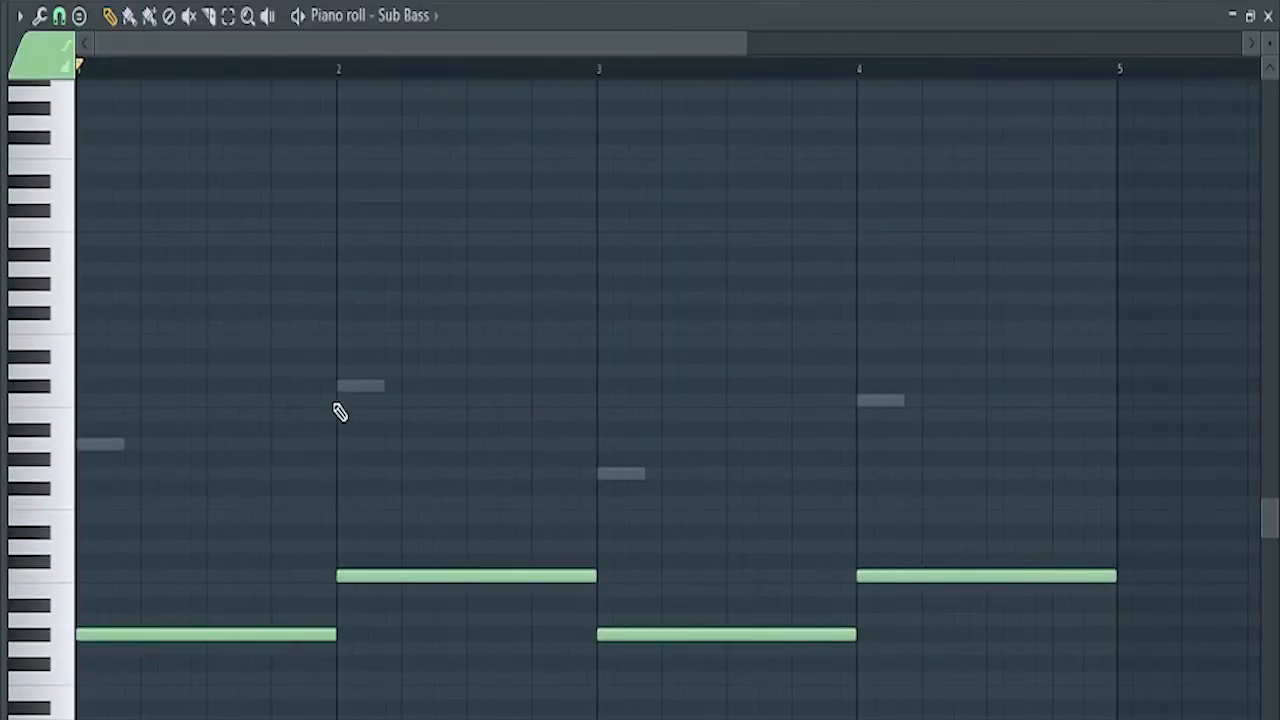
scroll(337, 409, up, 1)
key(space)
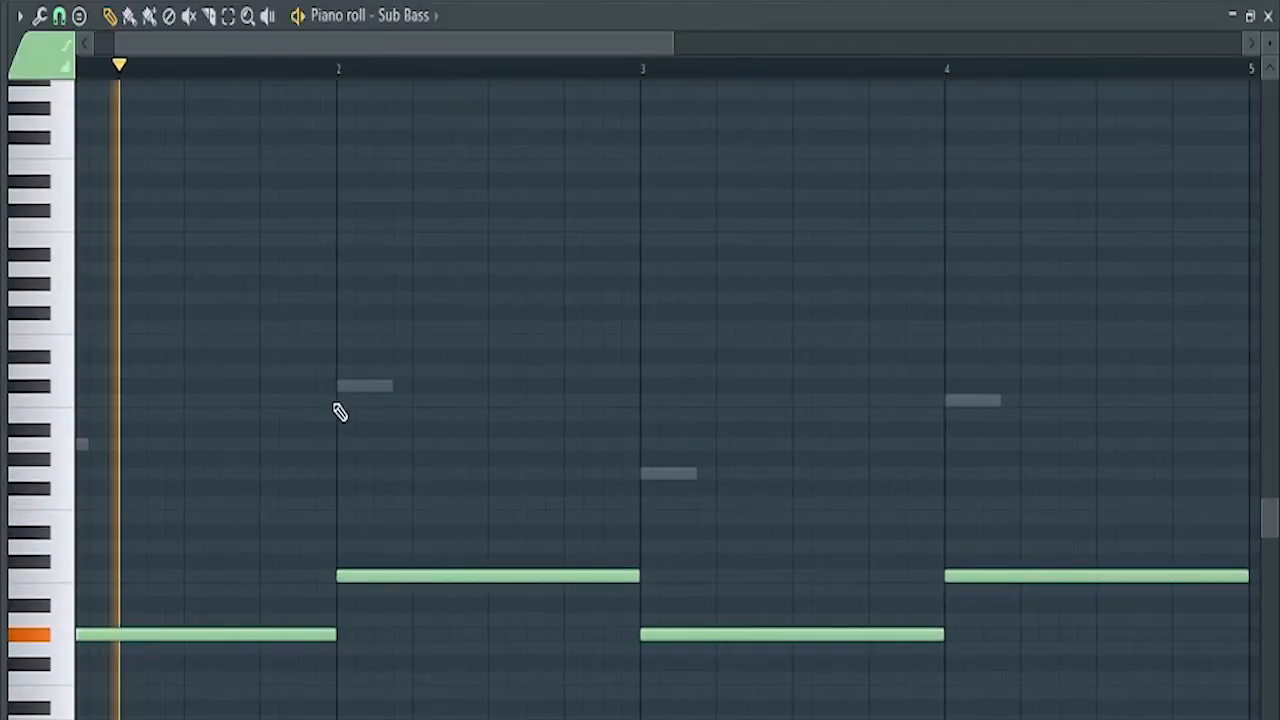
drag(266, 46, 108, 80)
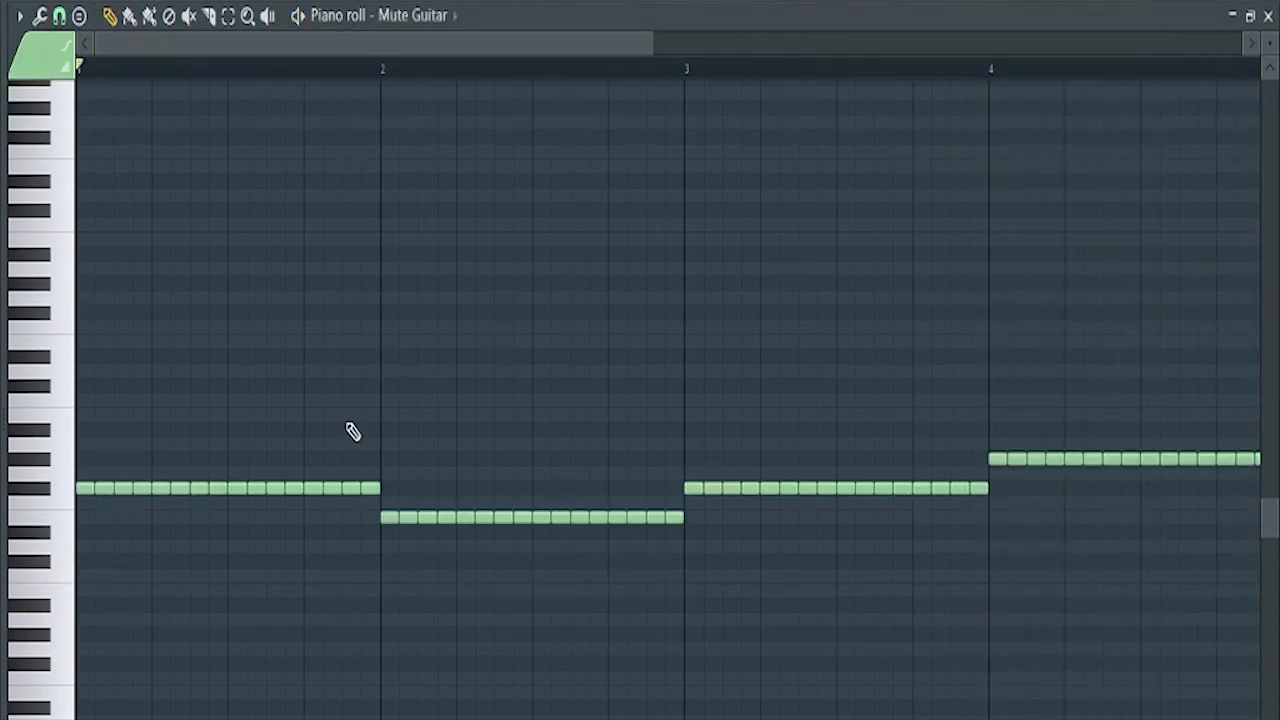
Step: Examine the Mute Guitar's repeated notes across all four bars and audition the Pad pattern
scroll(353, 431, down, 1)
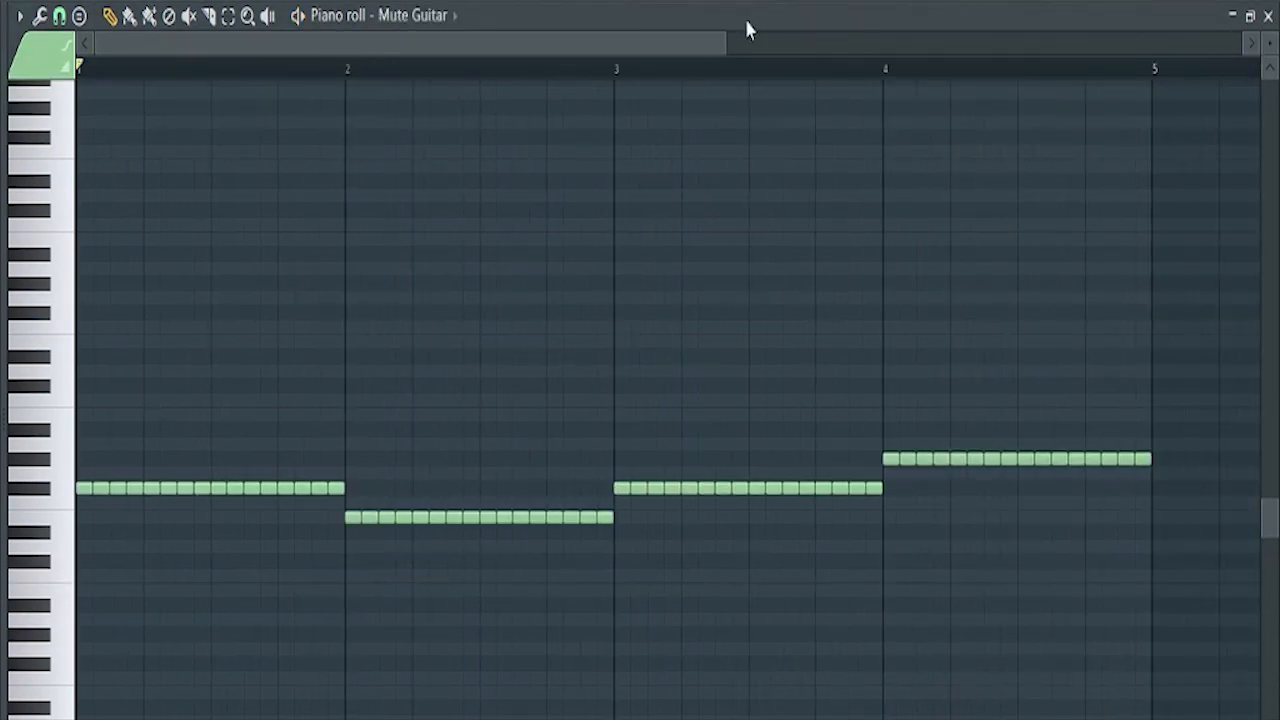
drag(722, 47, 668, 47)
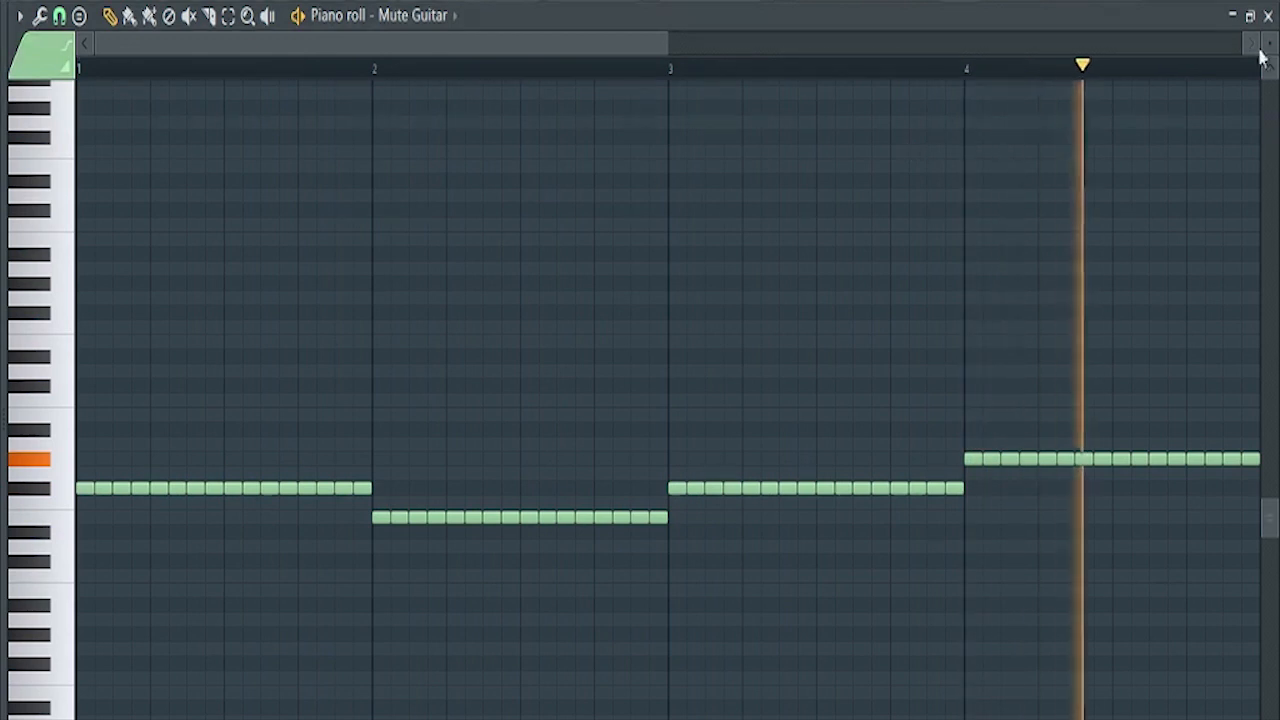
click(1267, 15)
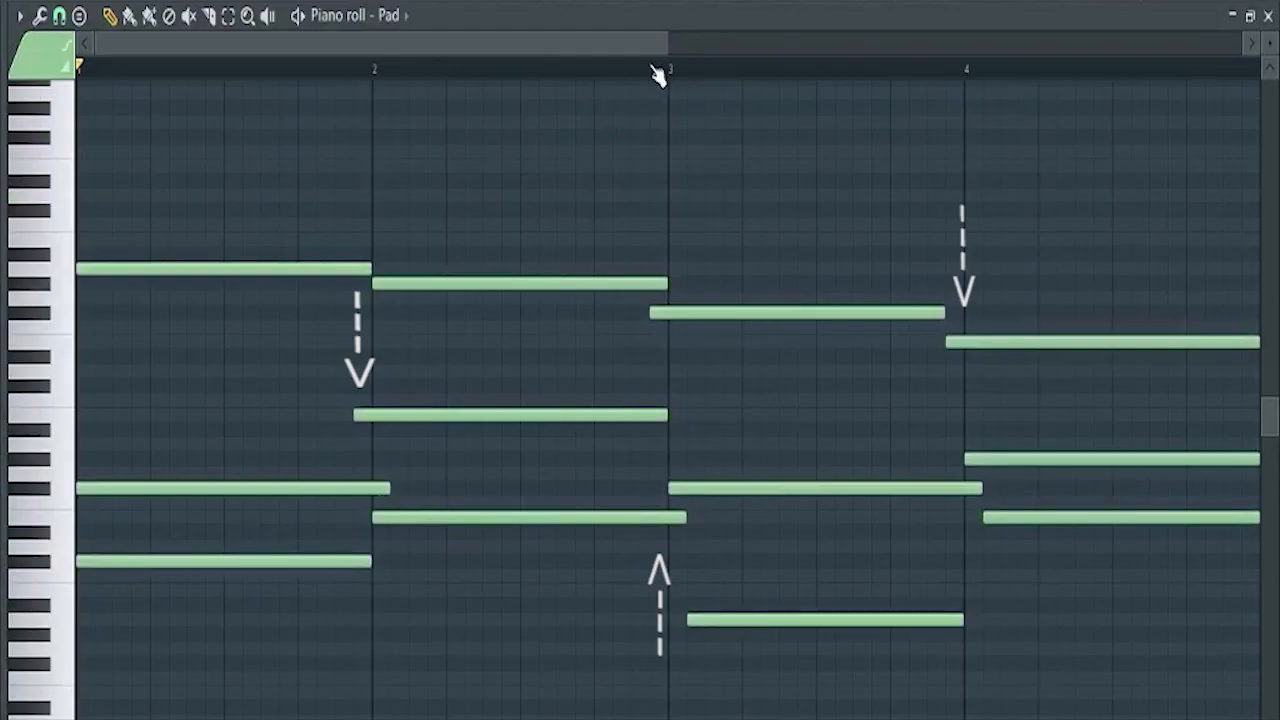
key(space)
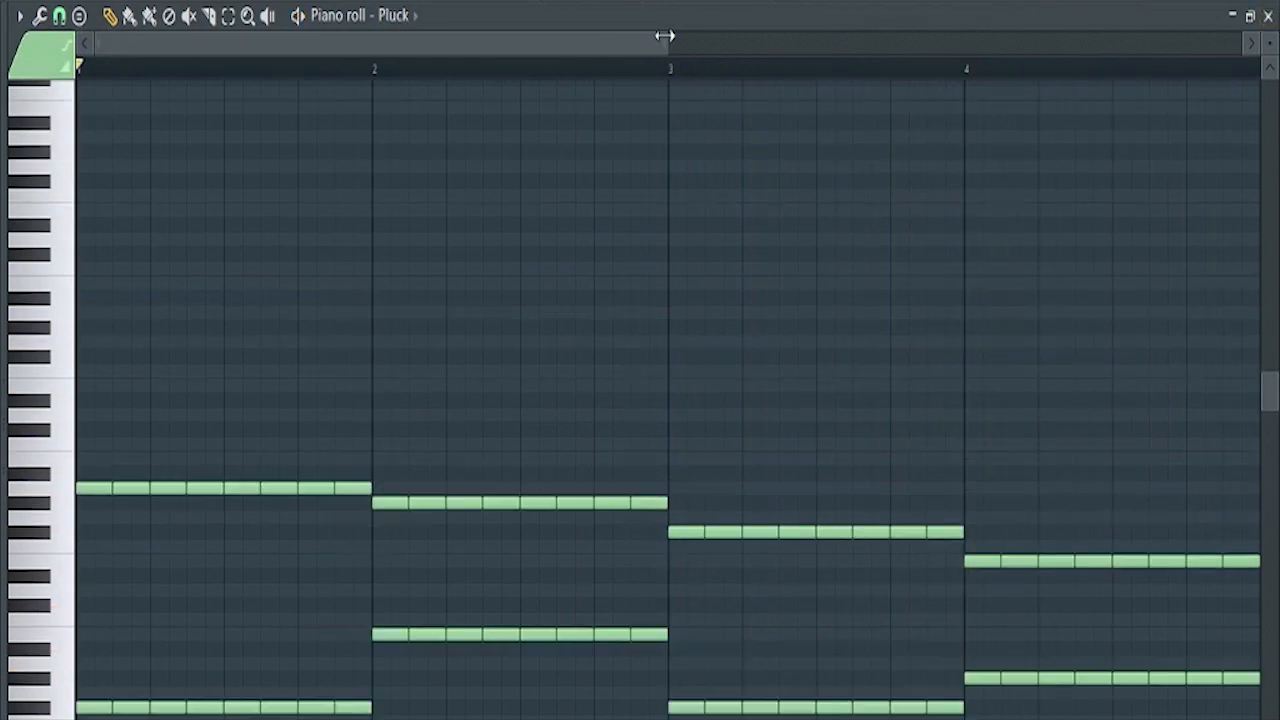
Step: Examine the layered Pluck notes across bars 1 to 4 during playback
drag(665, 36, 693, 45)
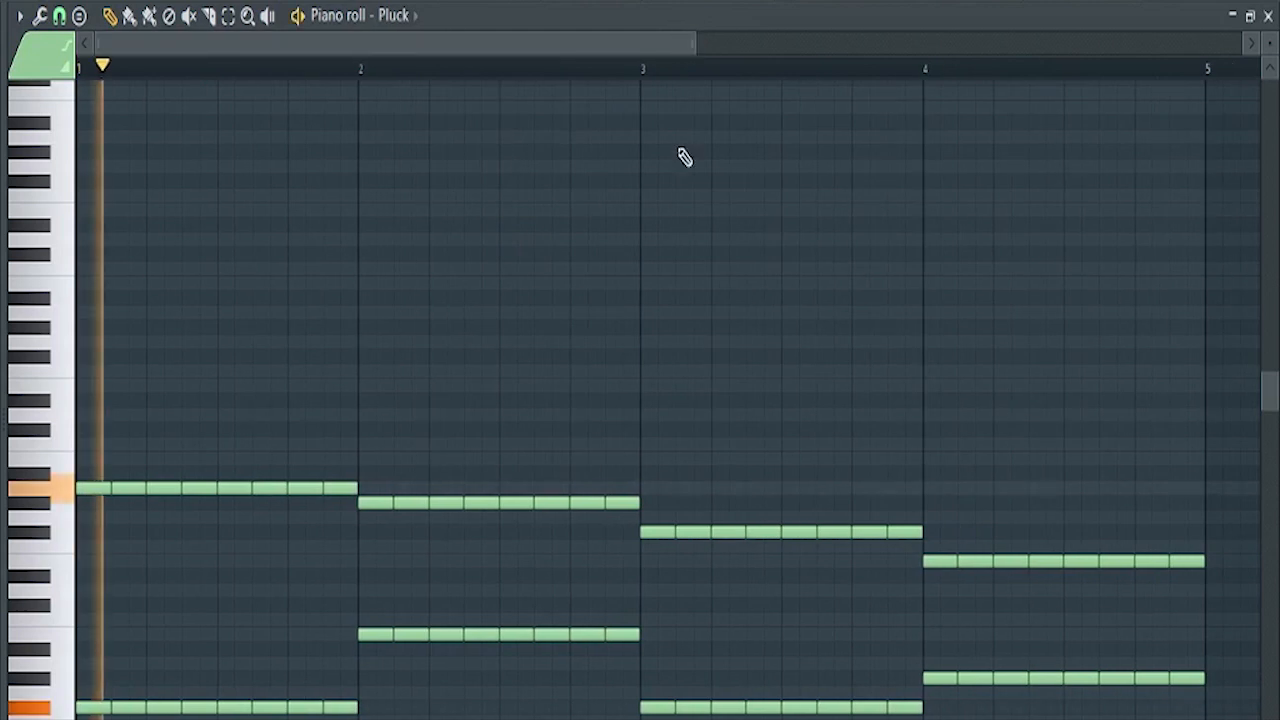
scroll(666, 243, down, 1)
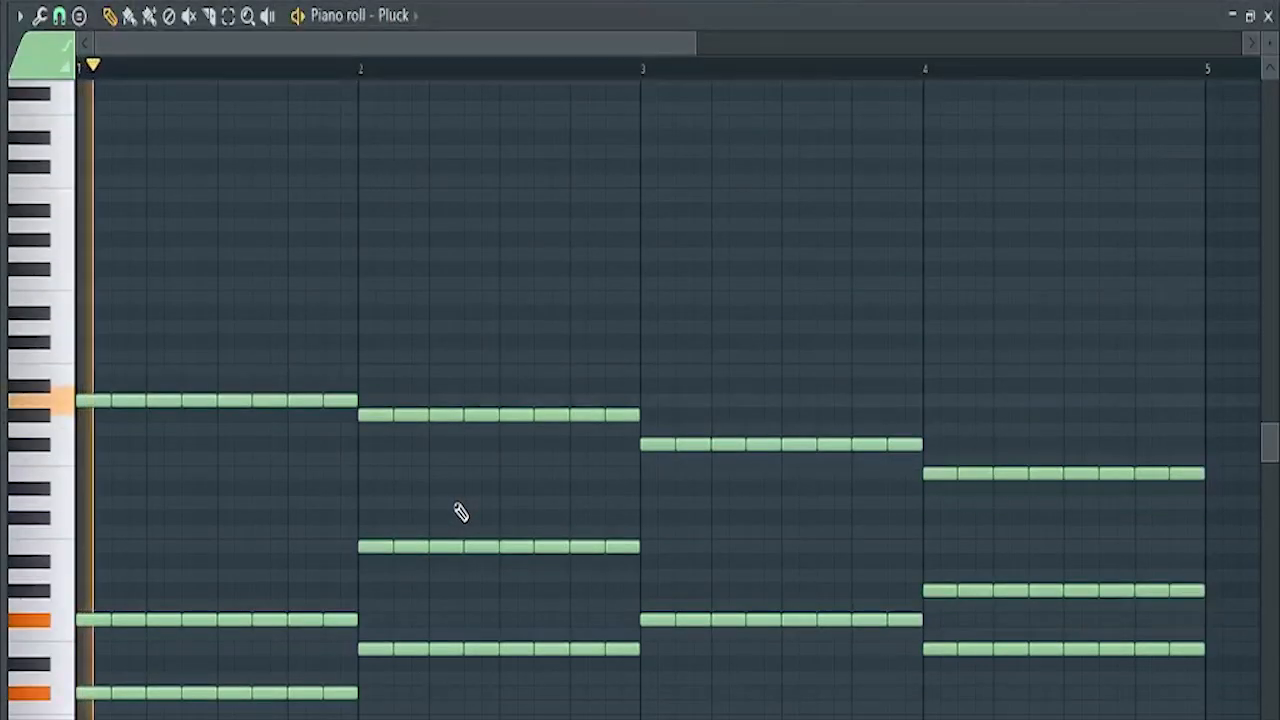
scroll(460, 512, down, 1)
key(space)
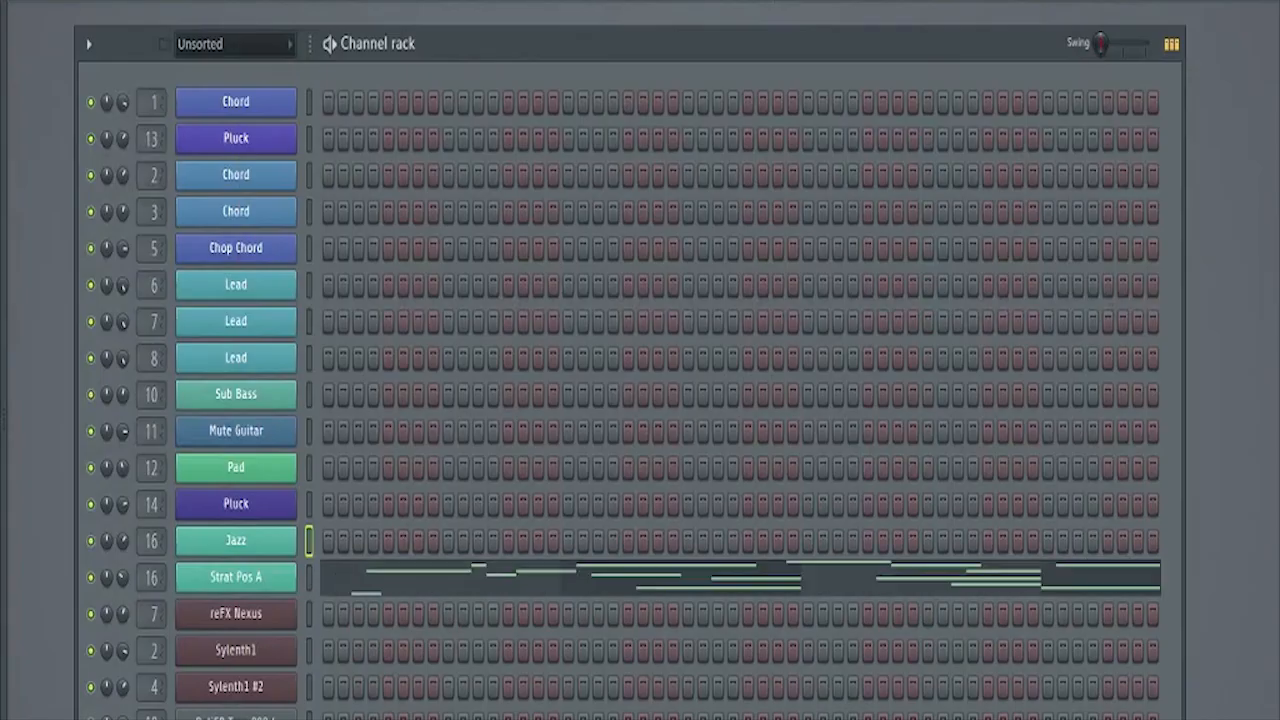
Step: Open the Strat Pos A guitar notes in the piano roll and play the melody through
click(475, 592)
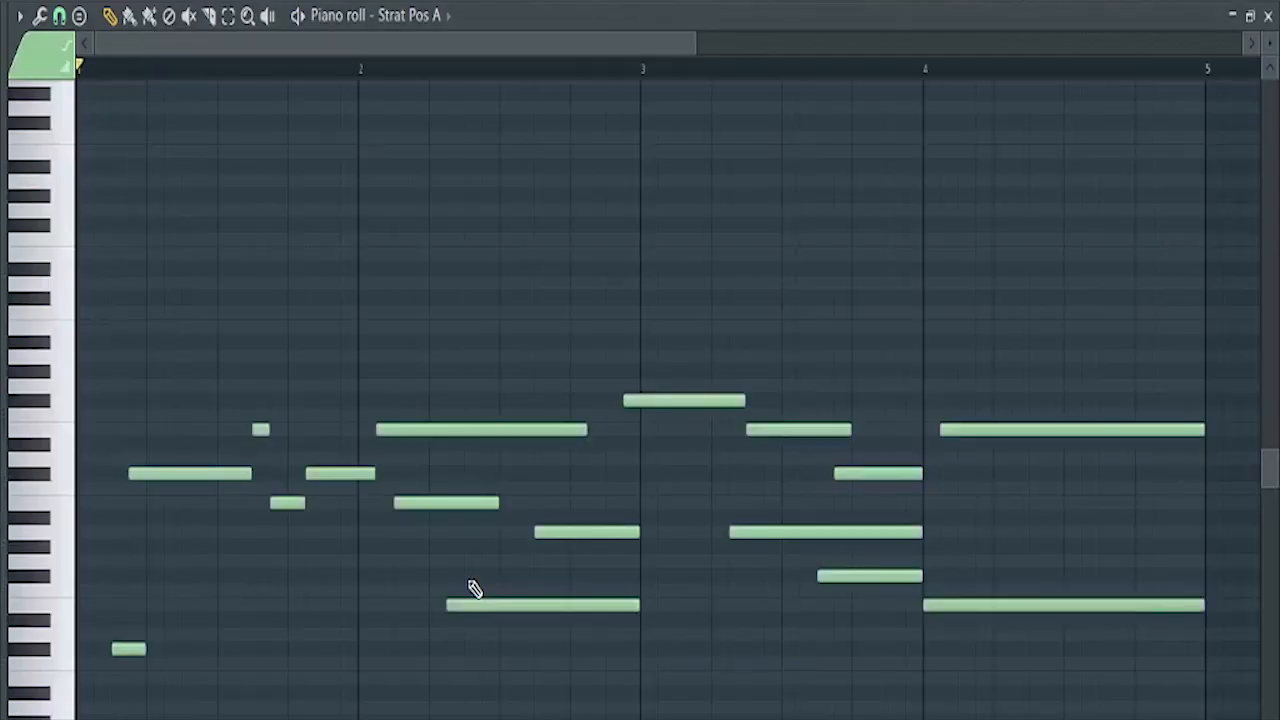
key(space)
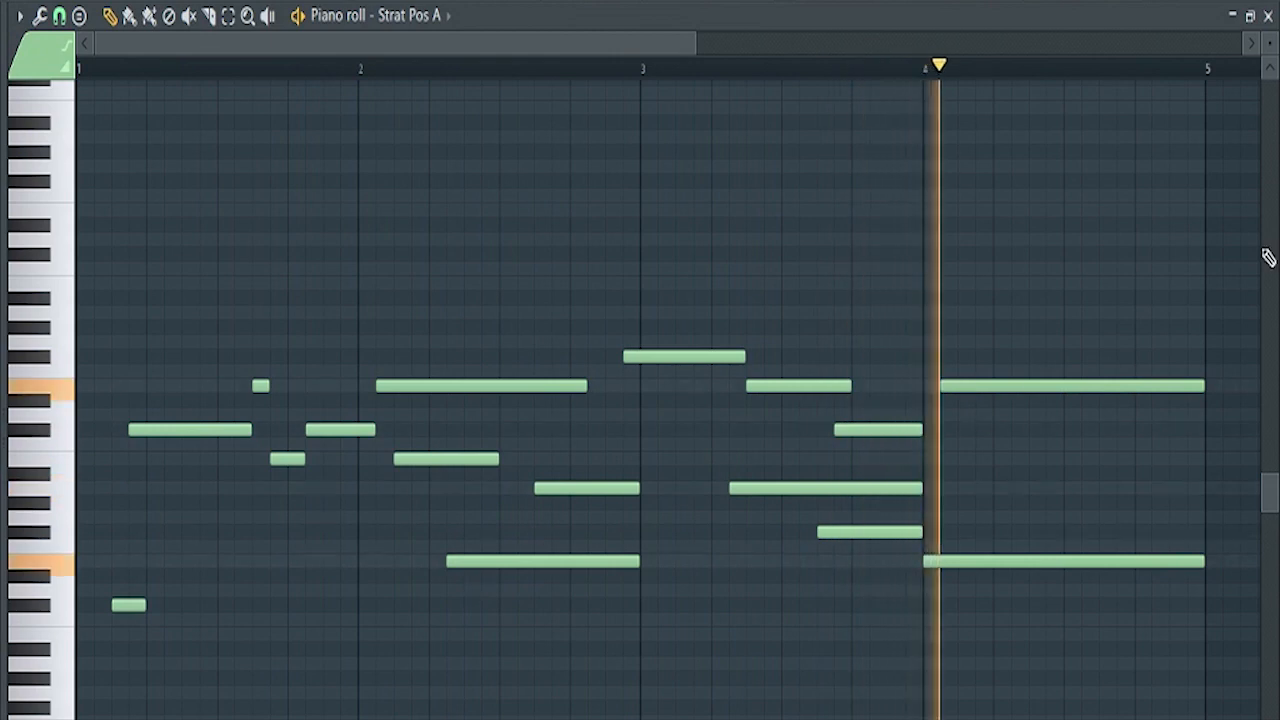
key(space)
Step: Open the Sylenth1 channel's notes in the piano roll, listen to the long notes and close it
click(537, 652)
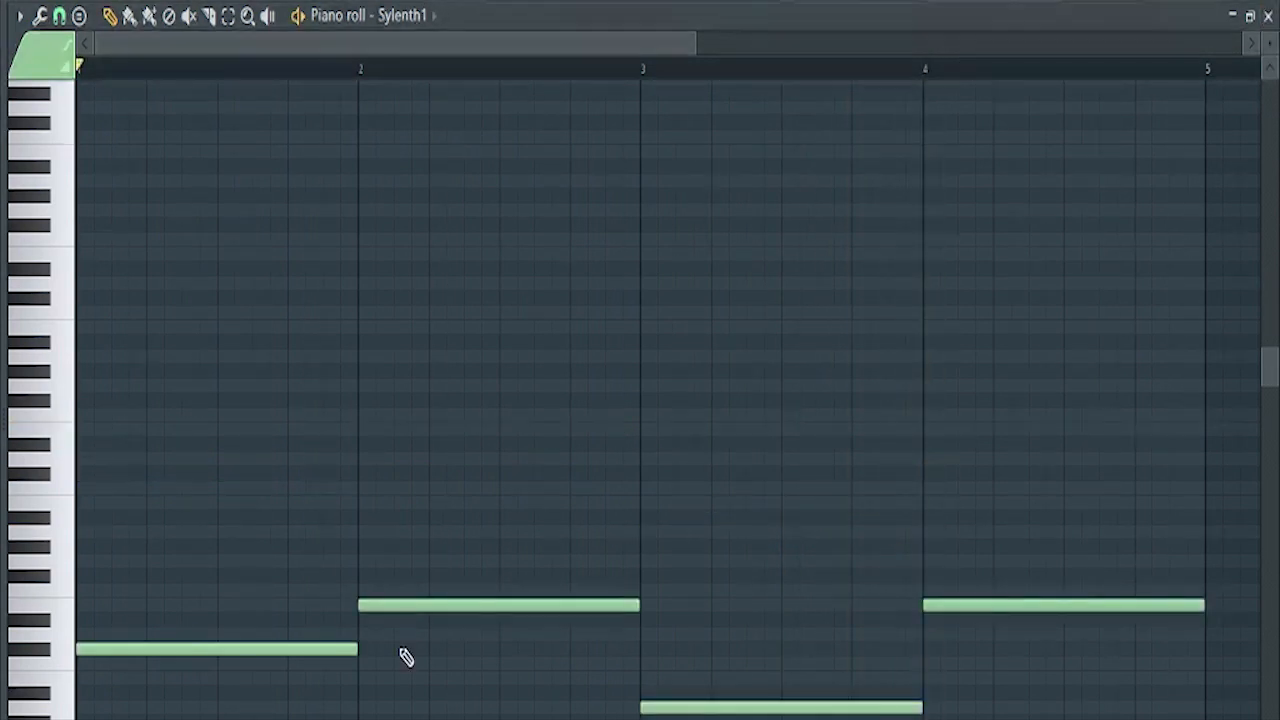
scroll(406, 656, down, 3)
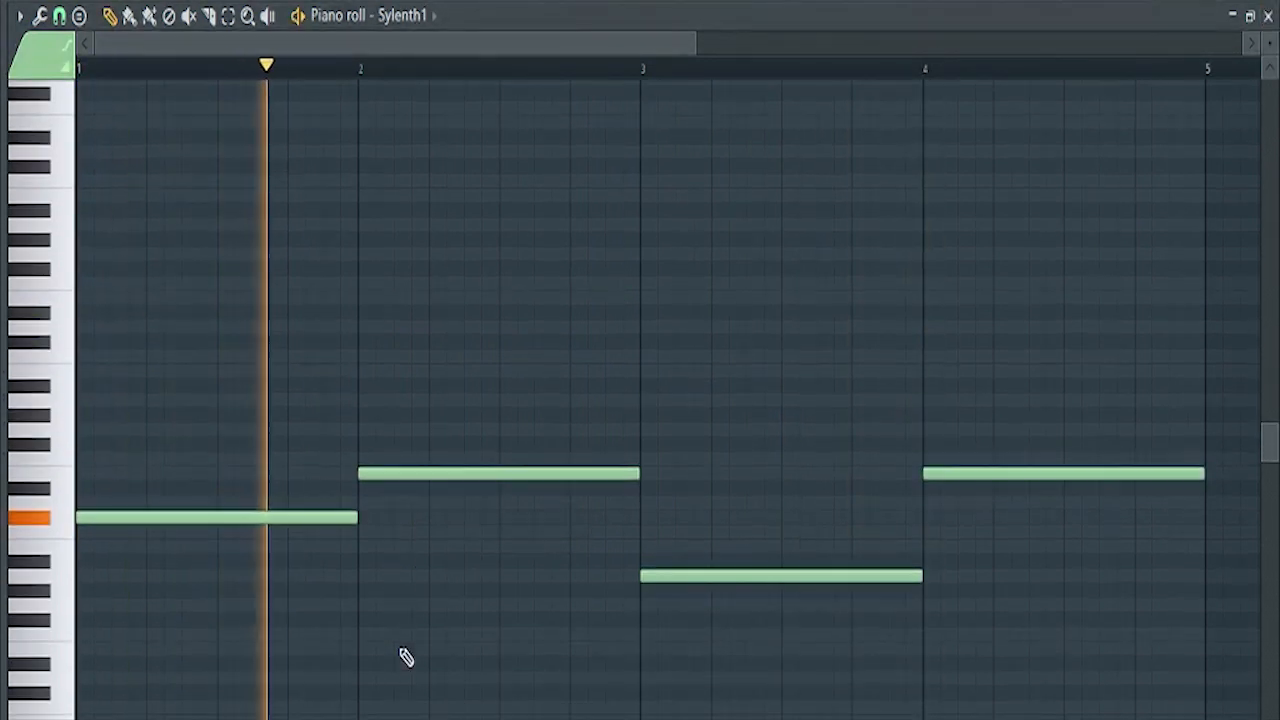
scroll(406, 656, down, 4)
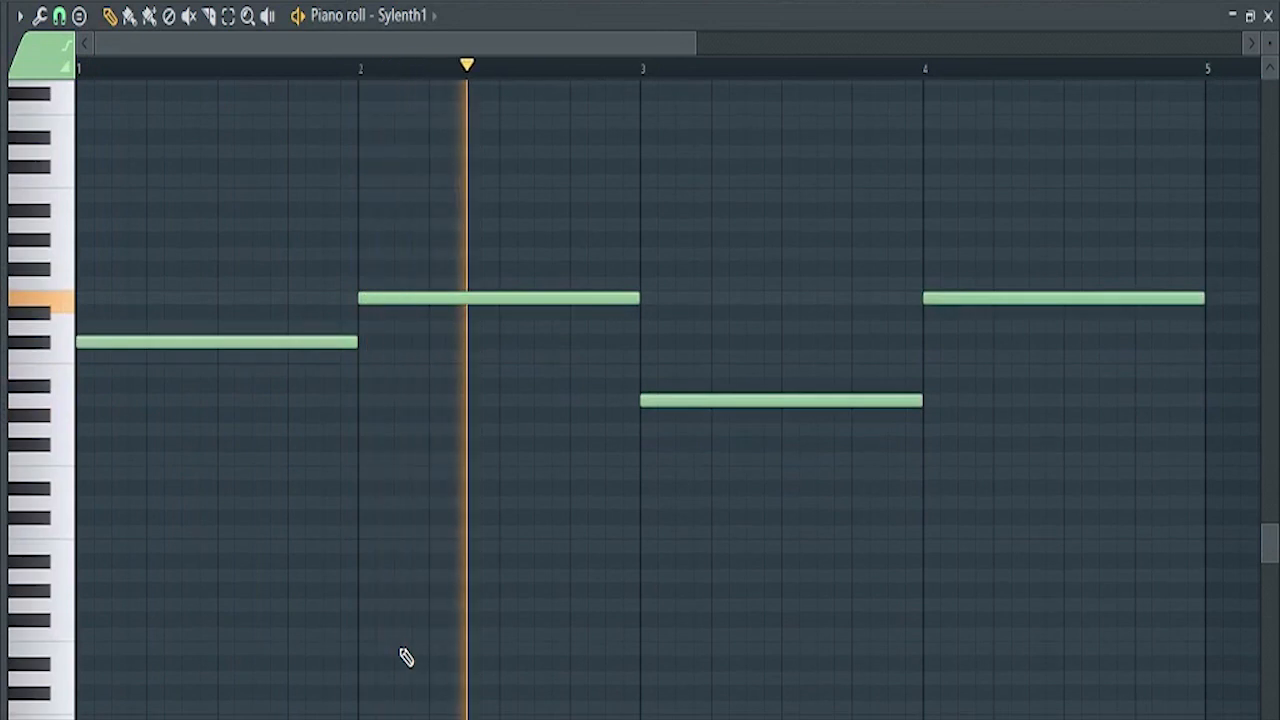
scroll(406, 656, down, 1)
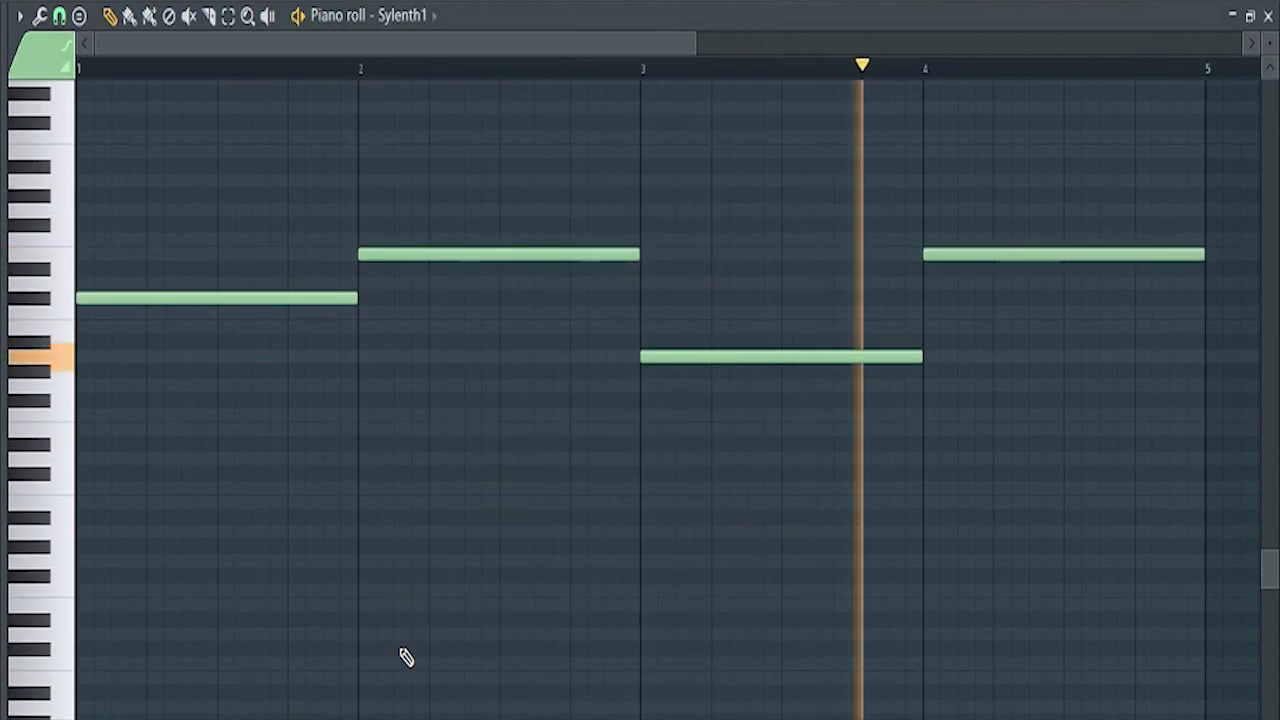
key(space)
click(1268, 22)
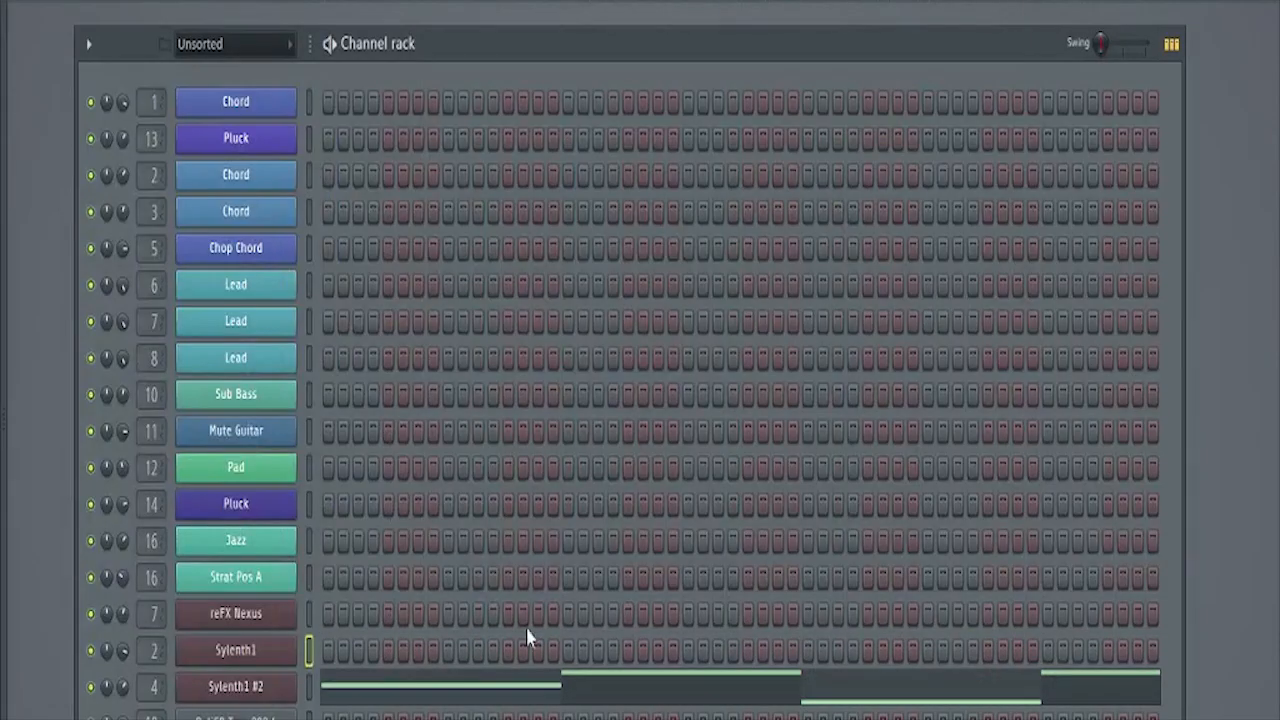
Step: Examine the Sylenth1 #2 channel's notes in the piano roll and close it
click(410, 693)
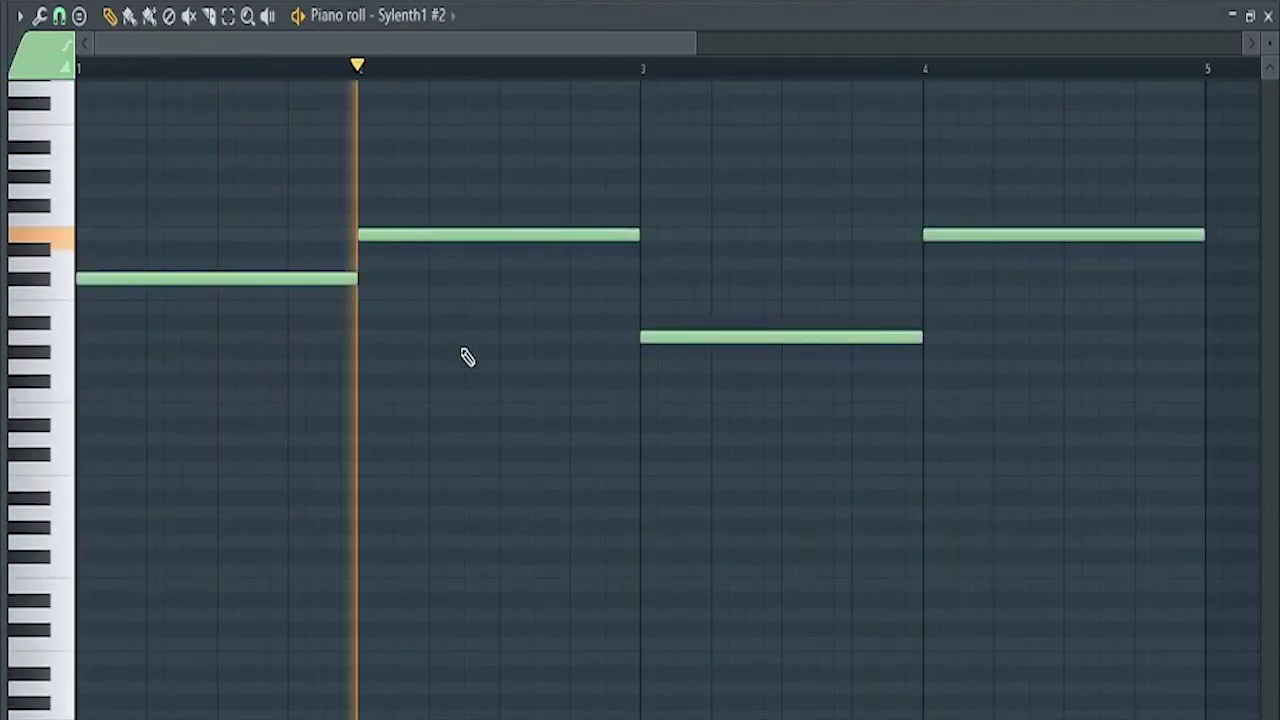
click(1268, 17)
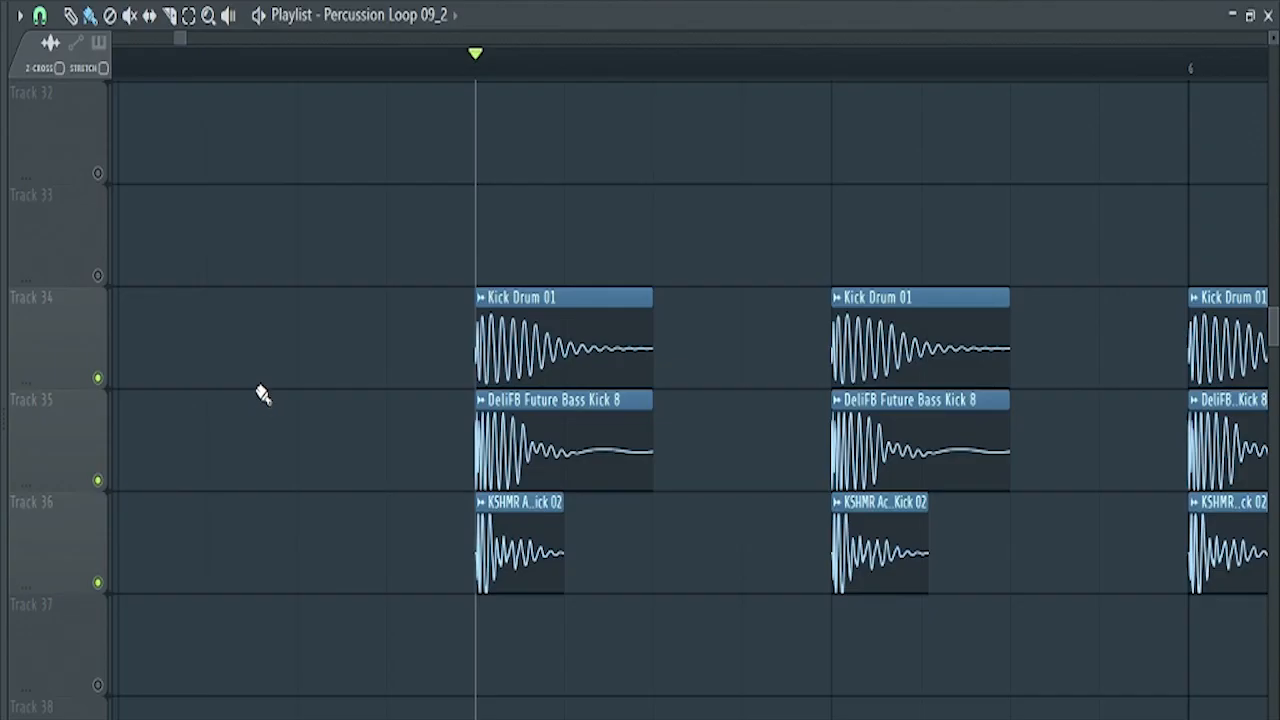
Step: Solo the Kick Drum 01, DeliFB Future Bass Kick 8 and KSHMR kick tracks in turn and listen to each
right_click(97, 384)
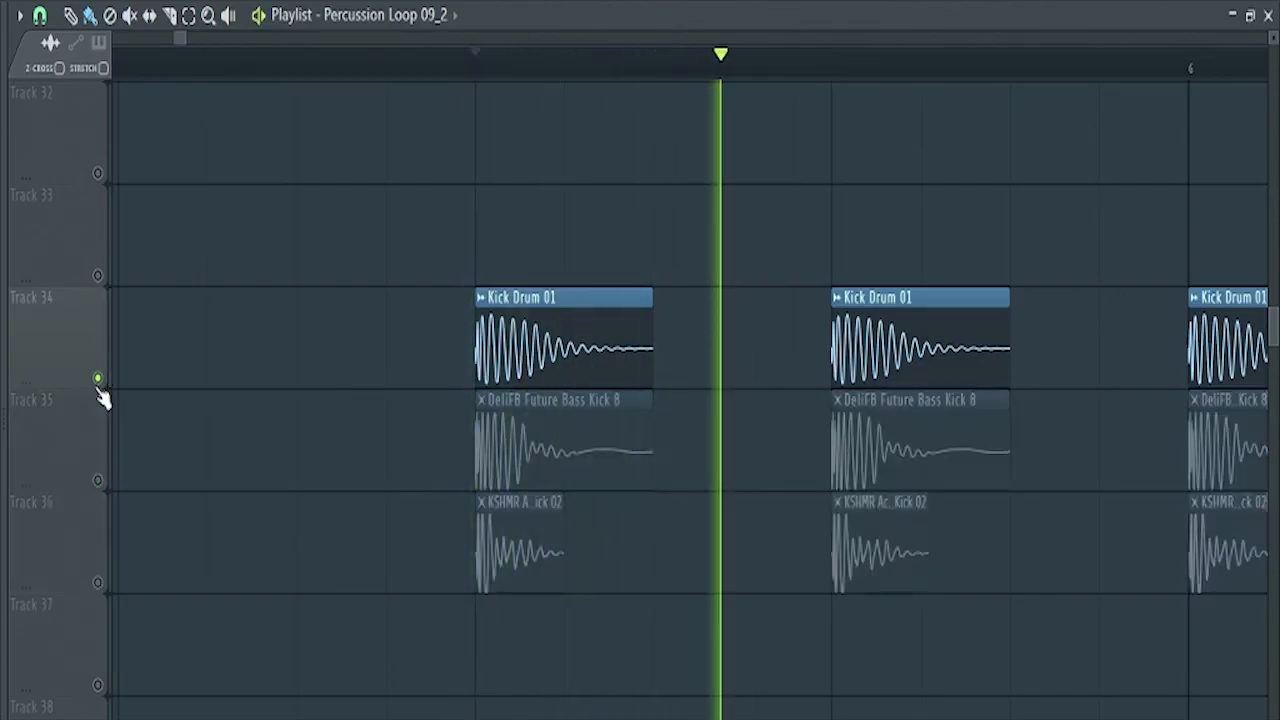
scroll(97, 402, down, 3)
right_click(100, 481)
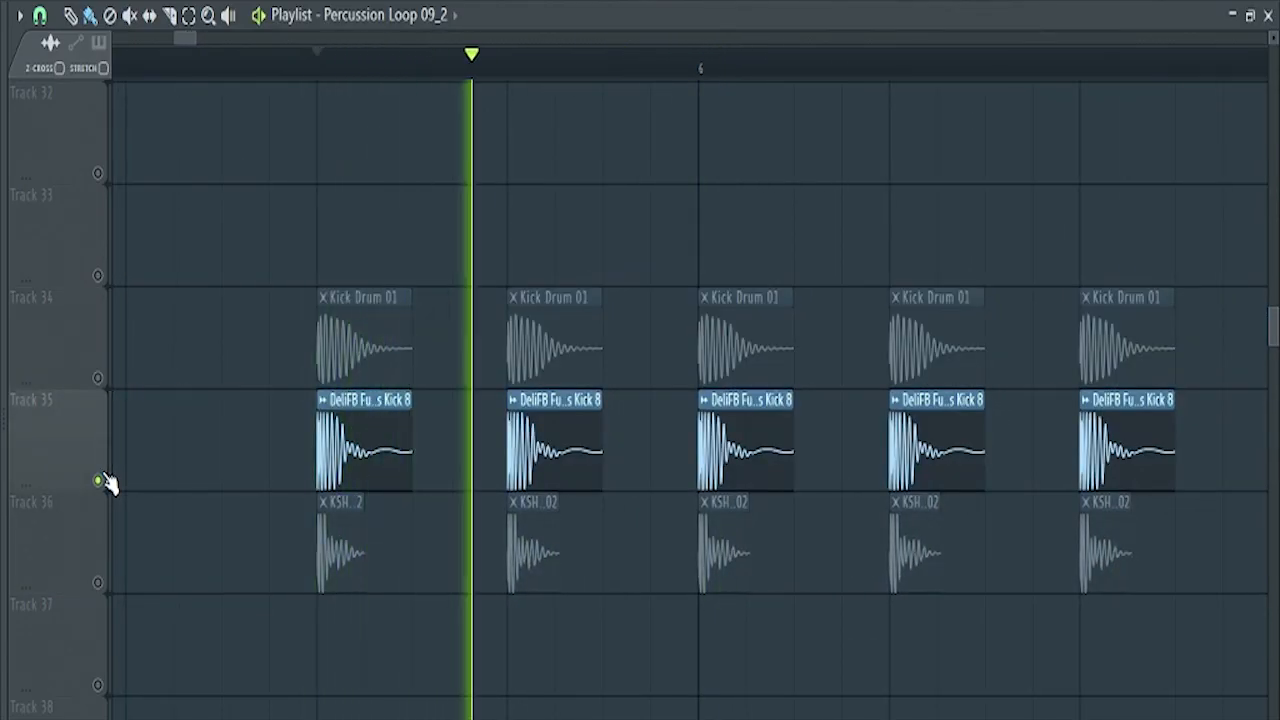
right_click(100, 581)
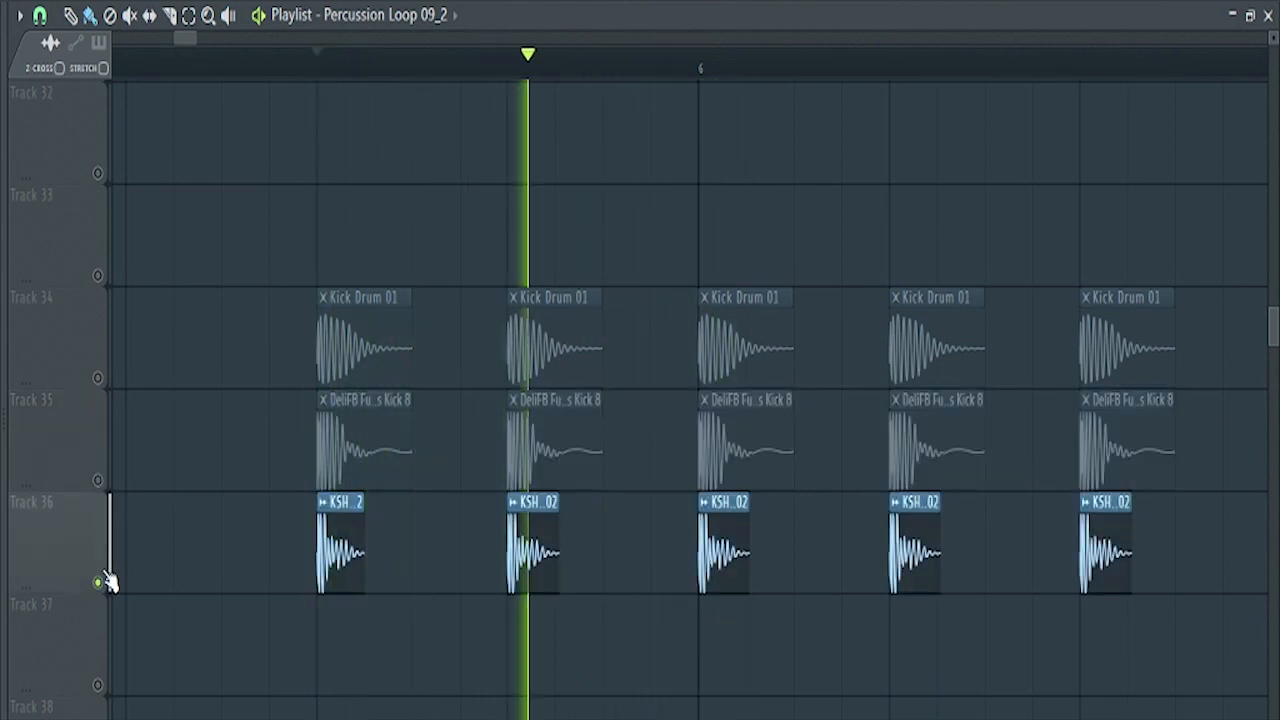
Step: Stop playback, unmute tracks 34 and 35, and play all three kick layers together
key(space)
click(97, 480)
click(98, 369)
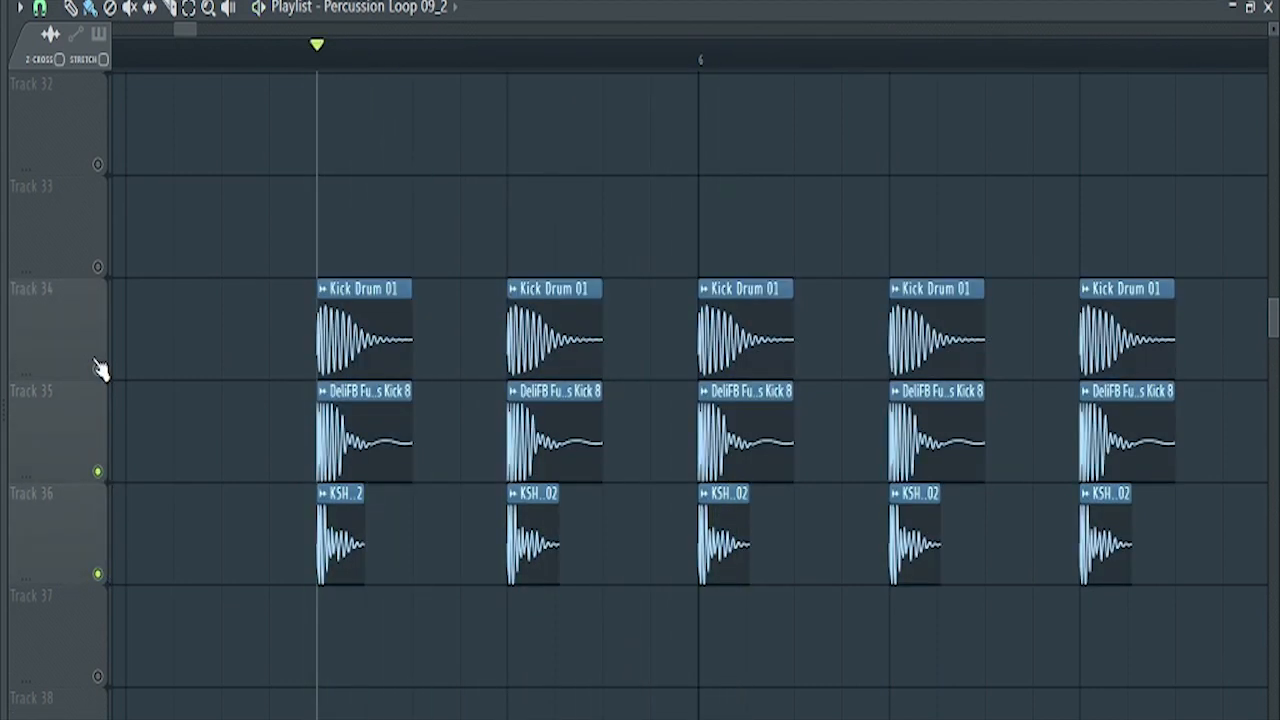
key(space)
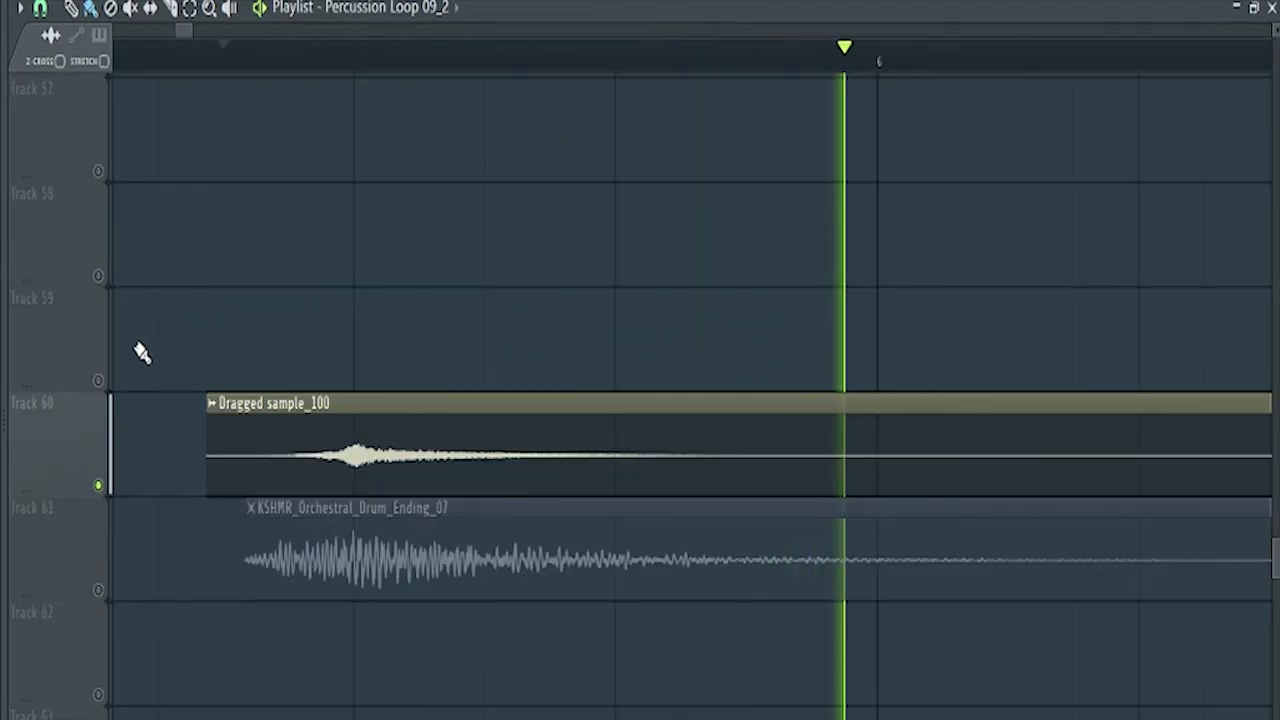
Step: Mute Dragged sample_100, listen to KSHMR_Orchestral_Drum_Ending_07 alone, and play both tracks together
key(space)
click(98, 485)
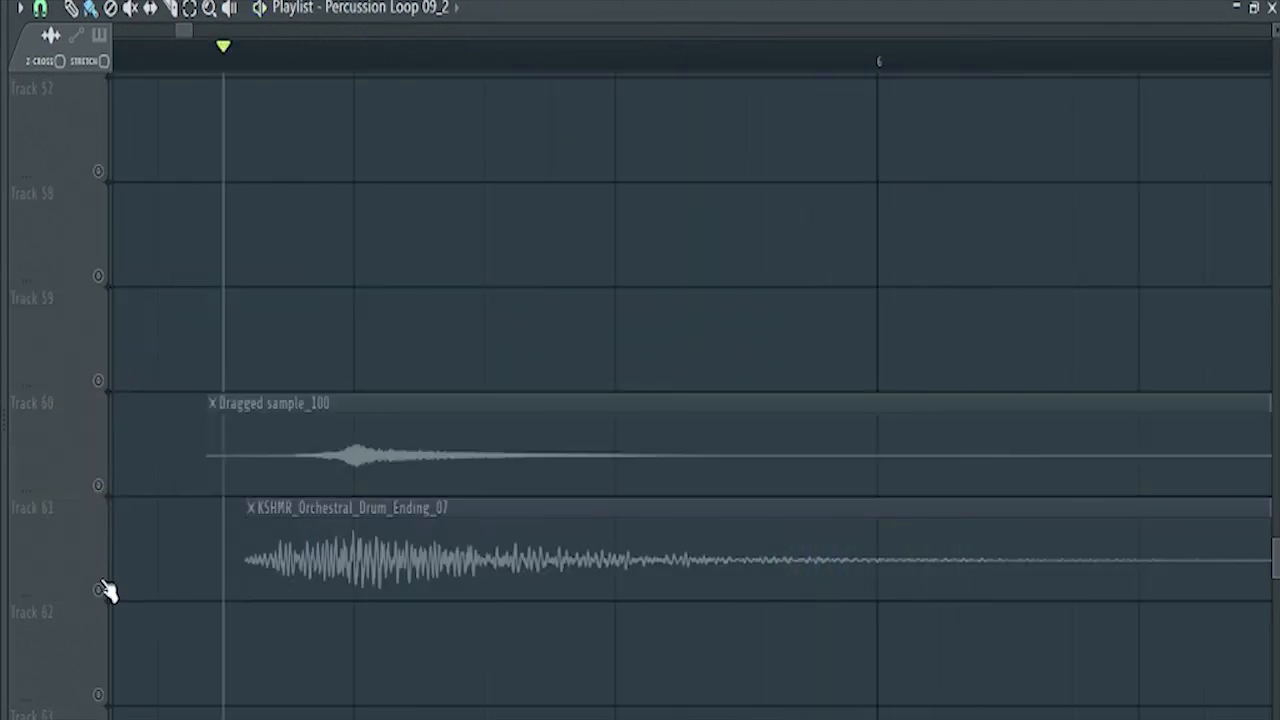
click(98, 590)
key(space)
key(space)
click(98, 485)
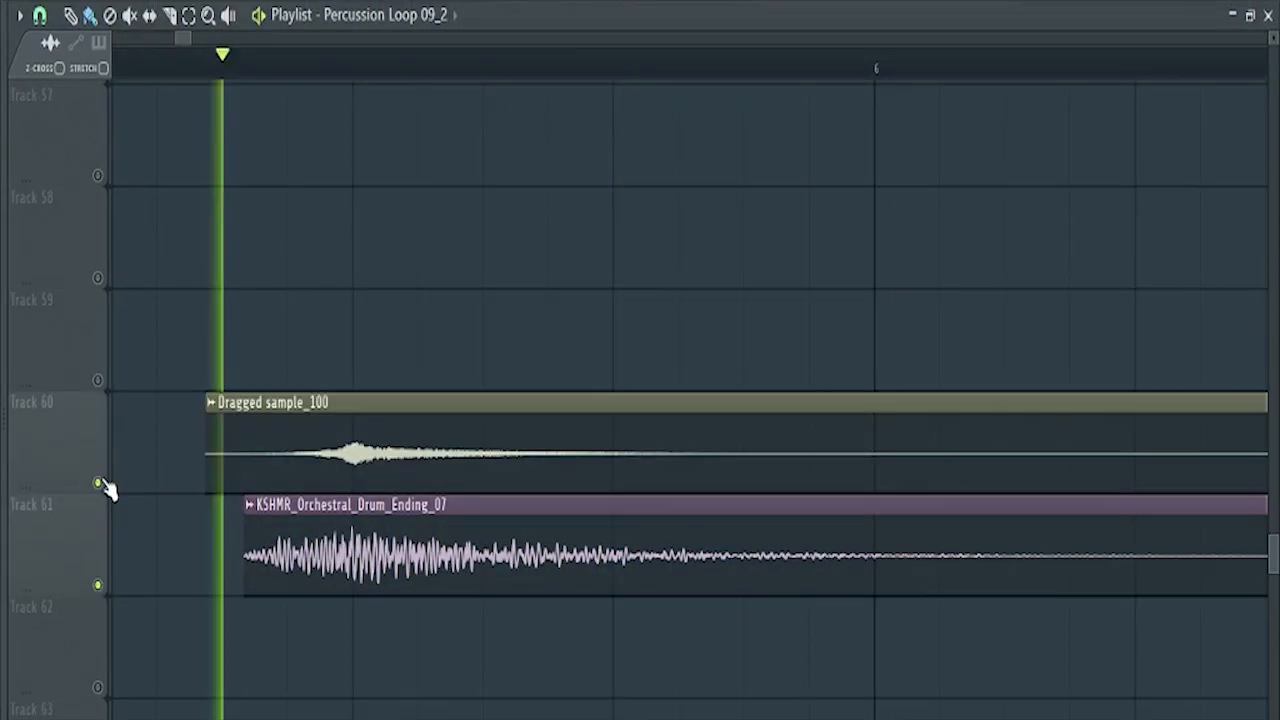
key(space)
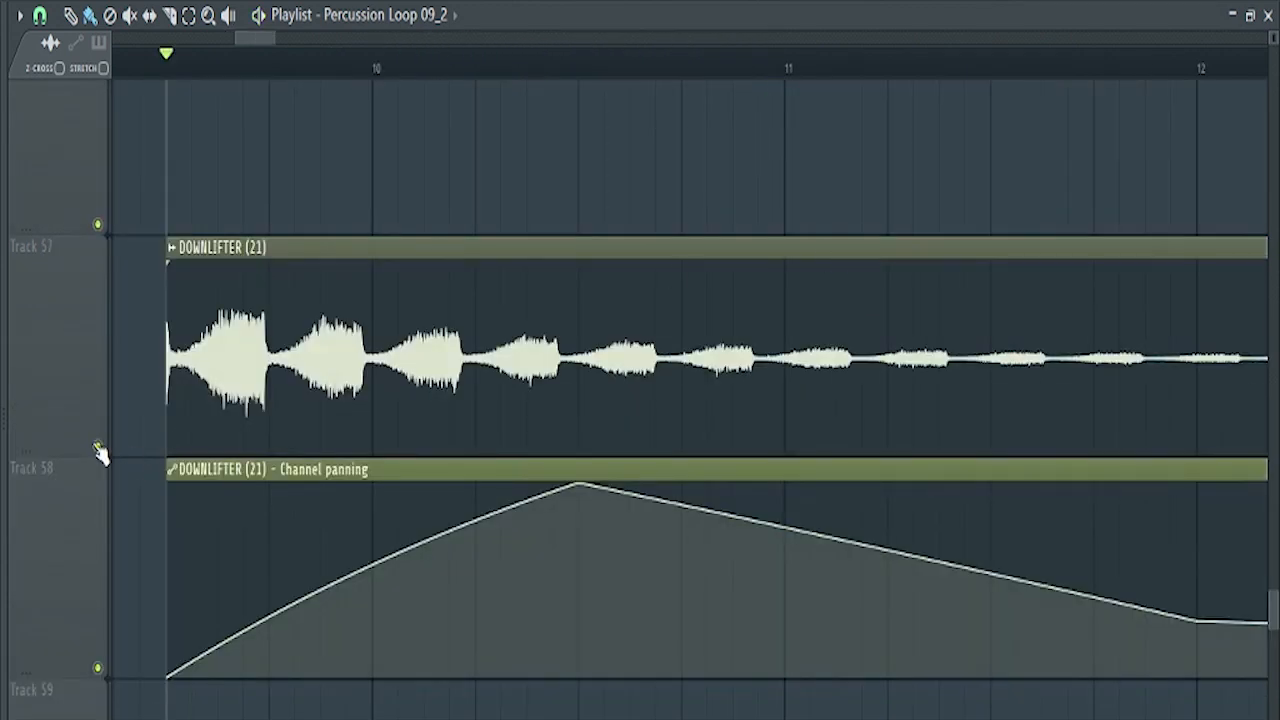
Step: Solo the DOWNLIFTER (21) track, play it and turn its Channel panning automation track back on
right_click(97, 447)
key(space)
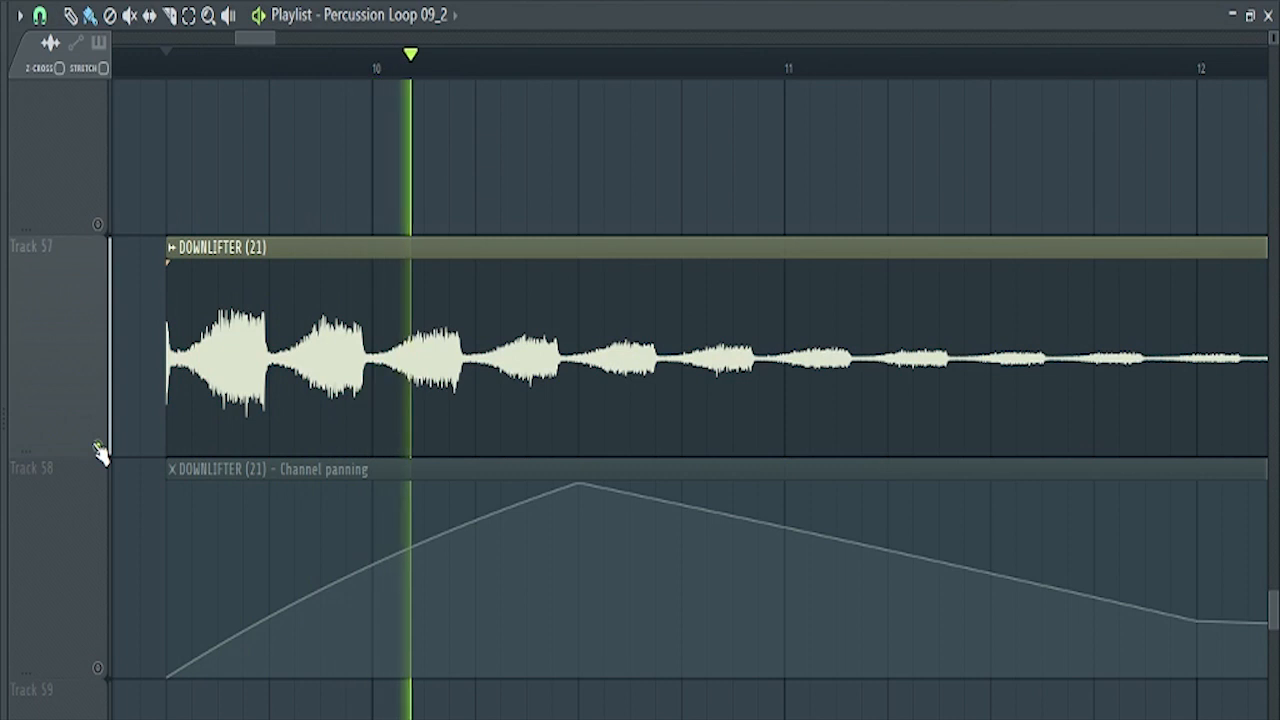
click(97, 667)
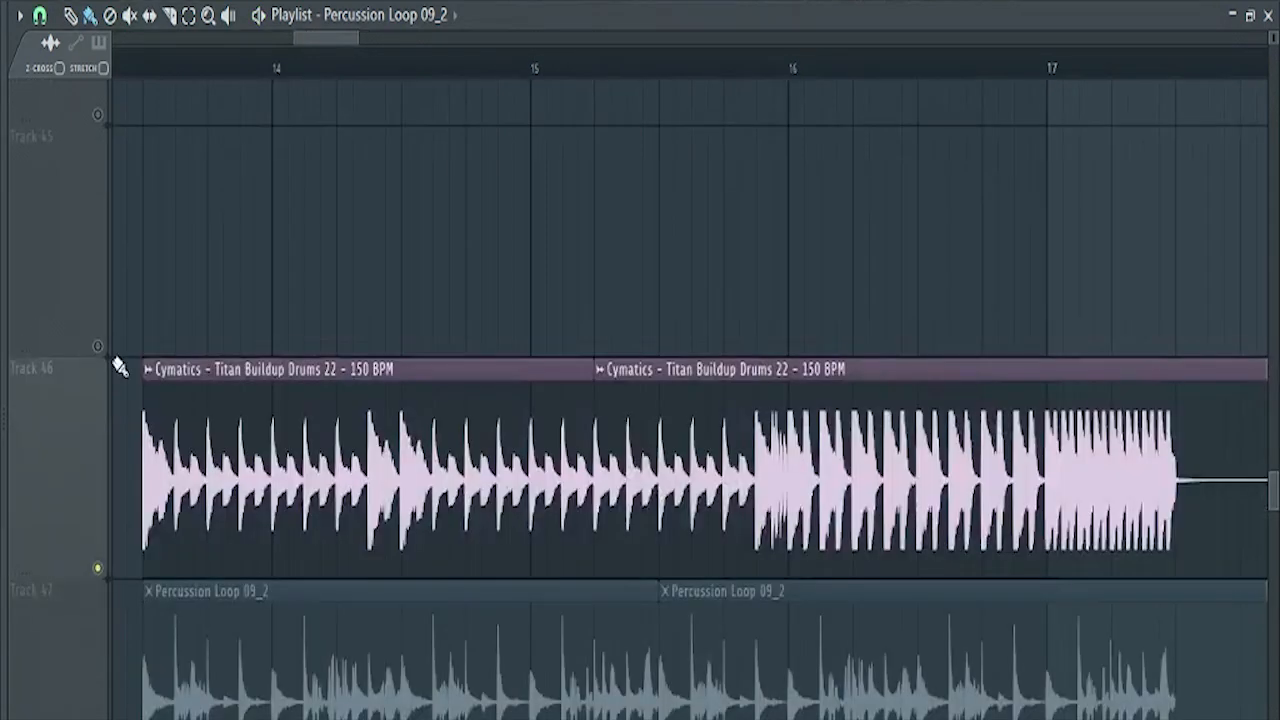
Step: Listen in turn to the Titan Buildup Drums 22, KSHMR_Big_Snare_w_Pre-Sweep_05, the short KSHMR clip on track 41 and KSHMR_Orchestra_Crash_06
key(space)
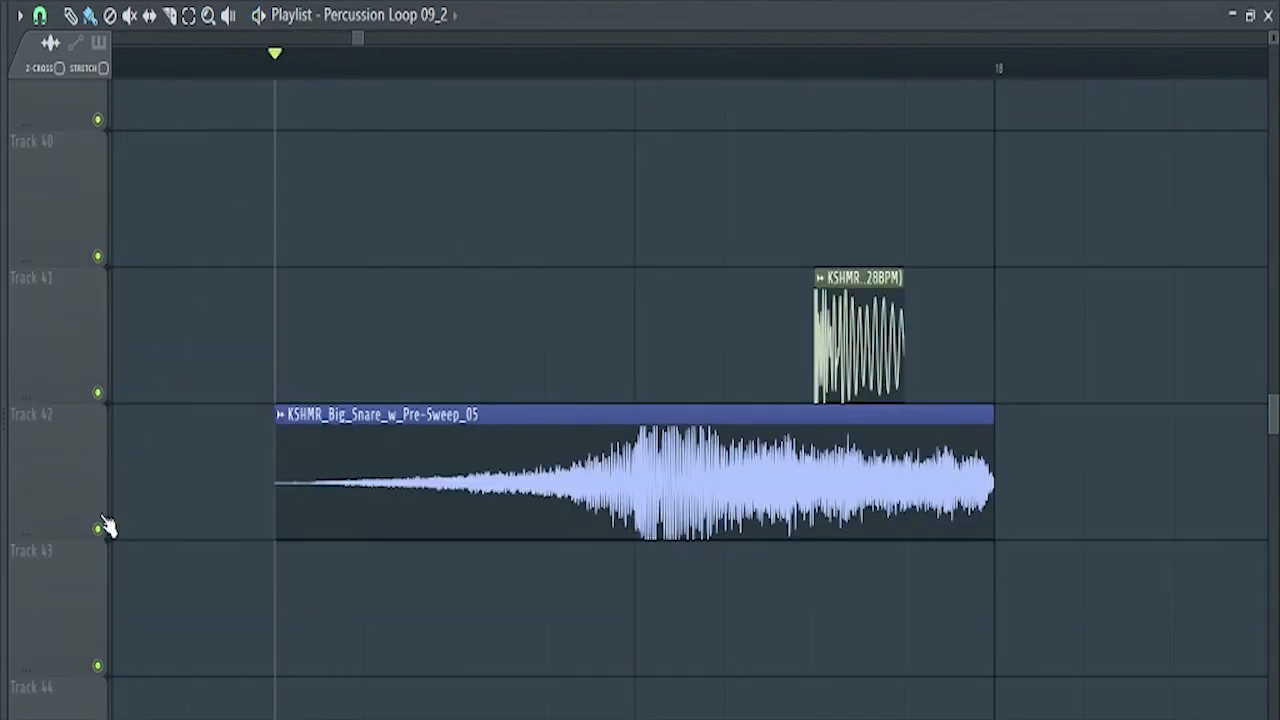
right_click(98, 528)
key(space)
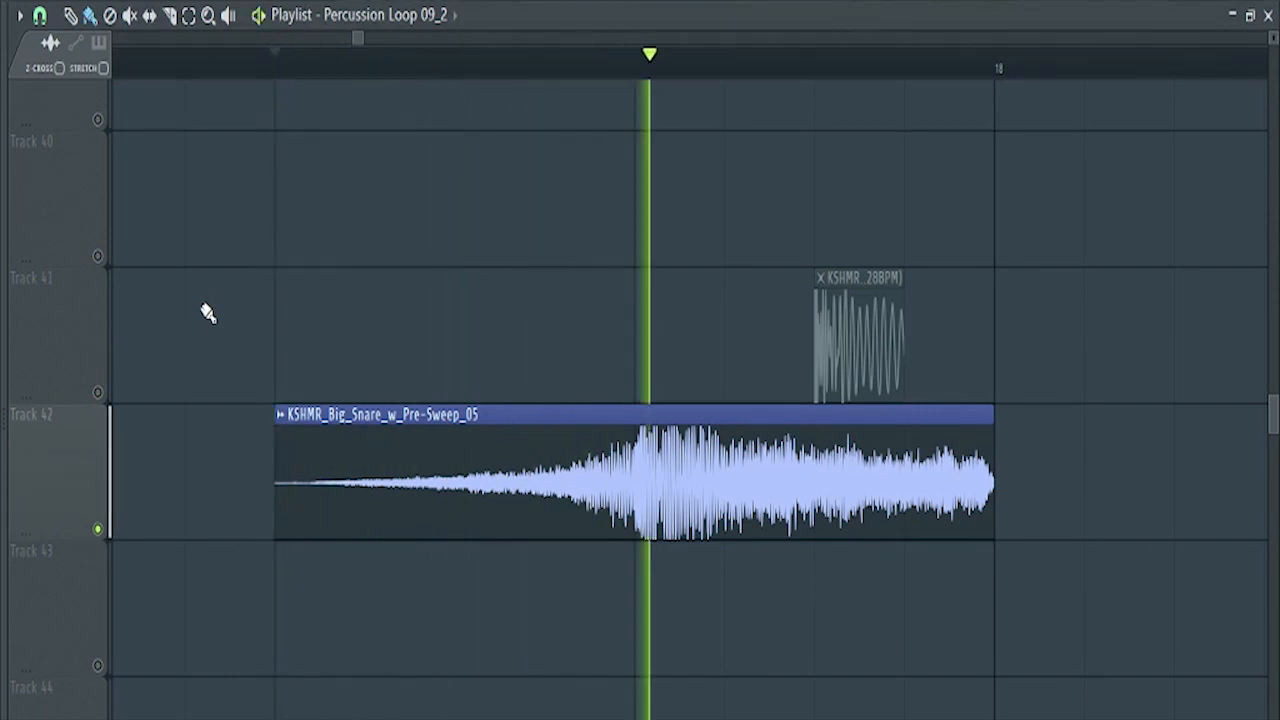
right_click(99, 391)
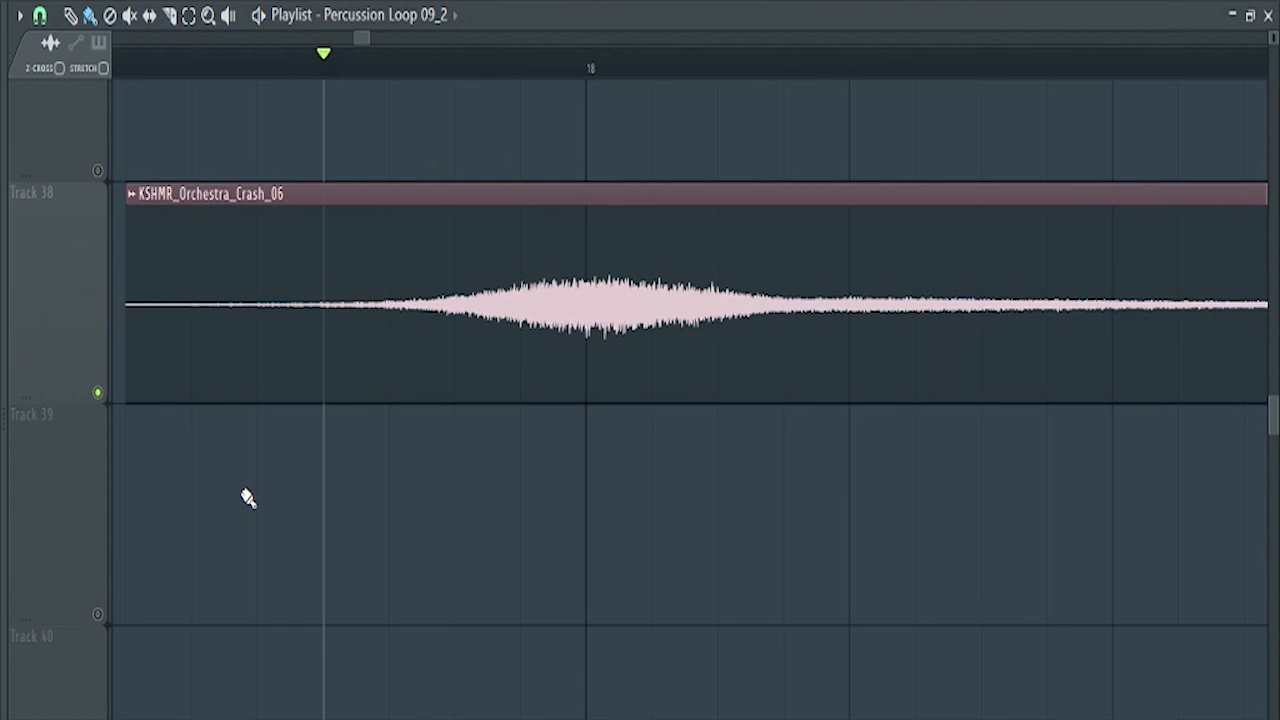
key(space)
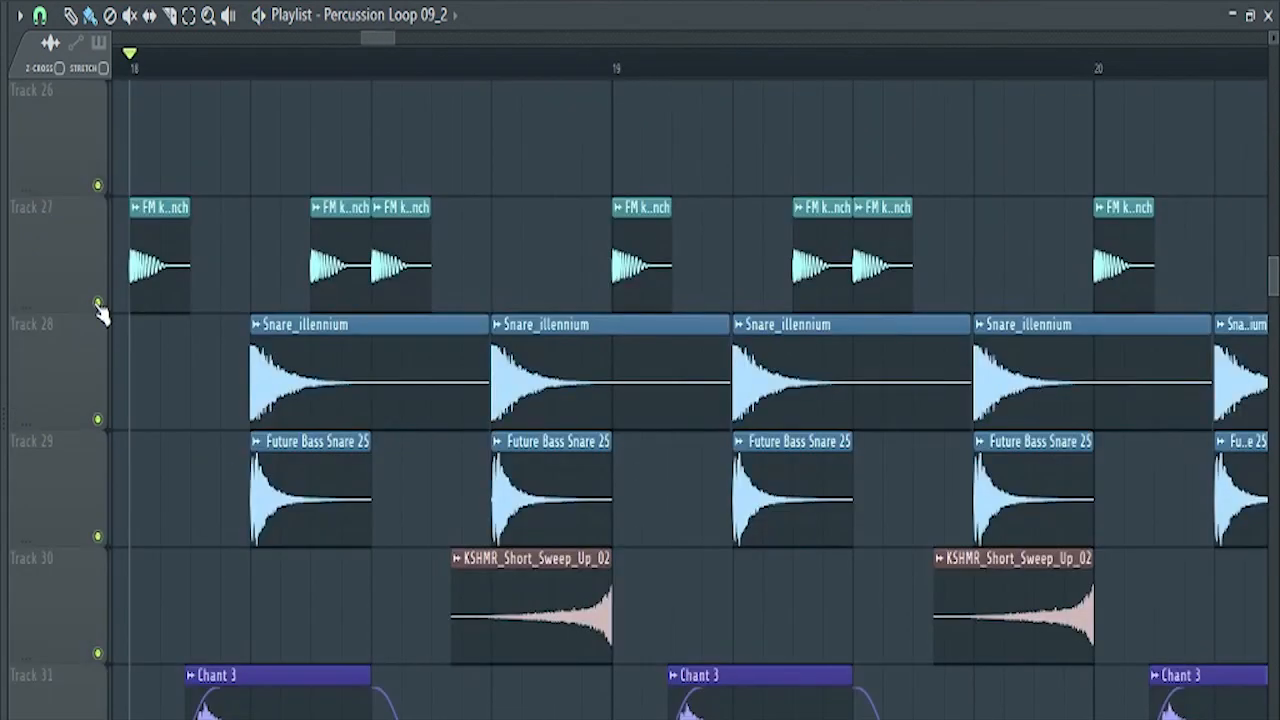
Step: Solo the FM kick, Snare_illennium and Future Bass Snare 25 tracks in turn and play each from bar 18
right_click(99, 302)
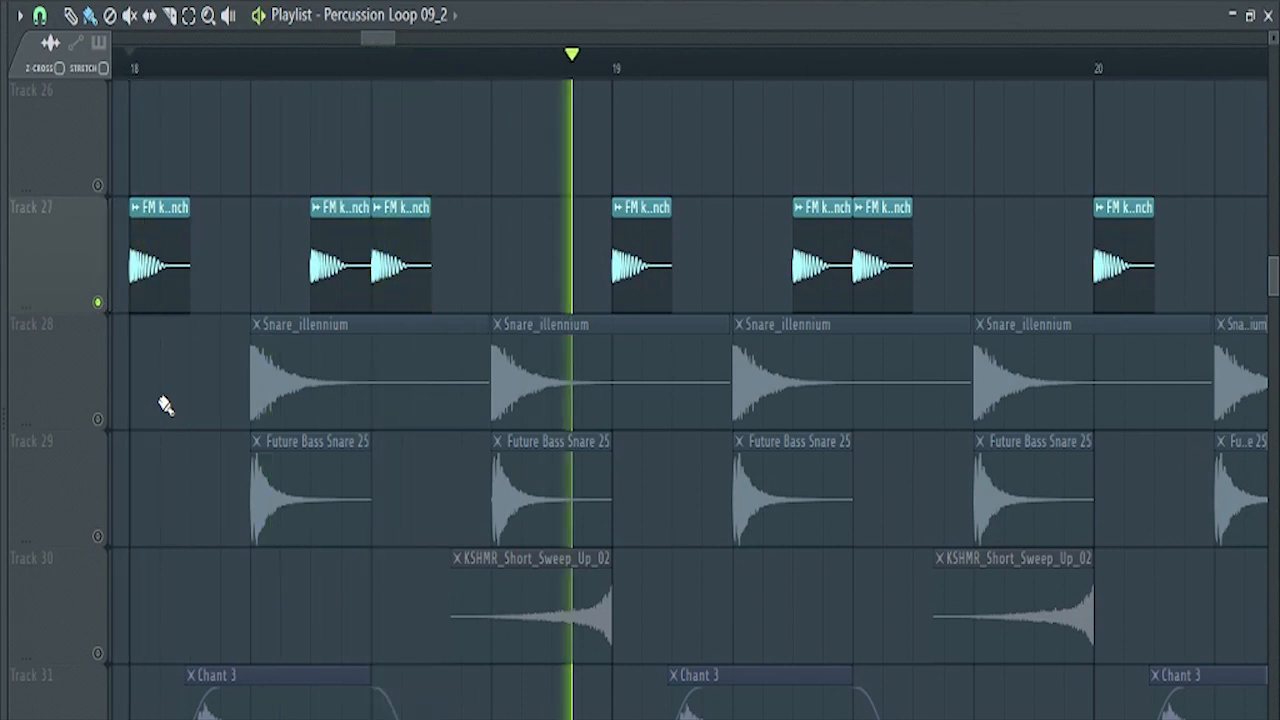
right_click(99, 418)
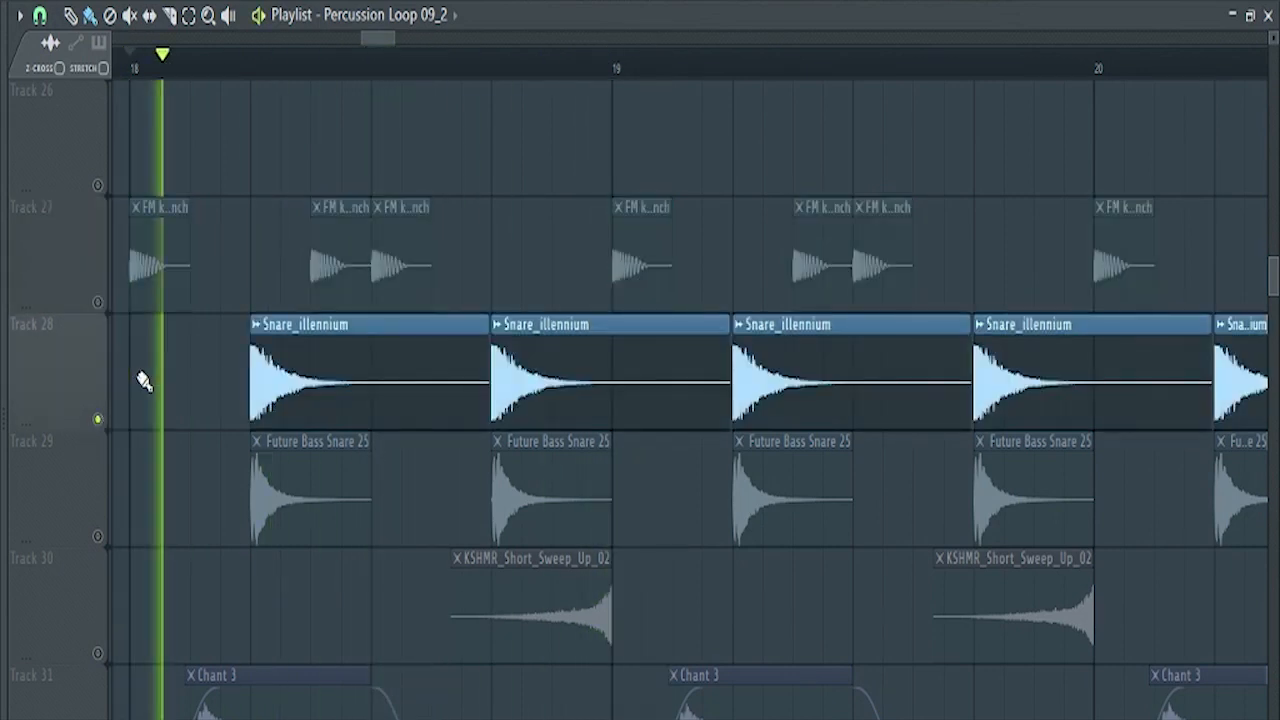
right_click(98, 536)
key(space)
key(space)
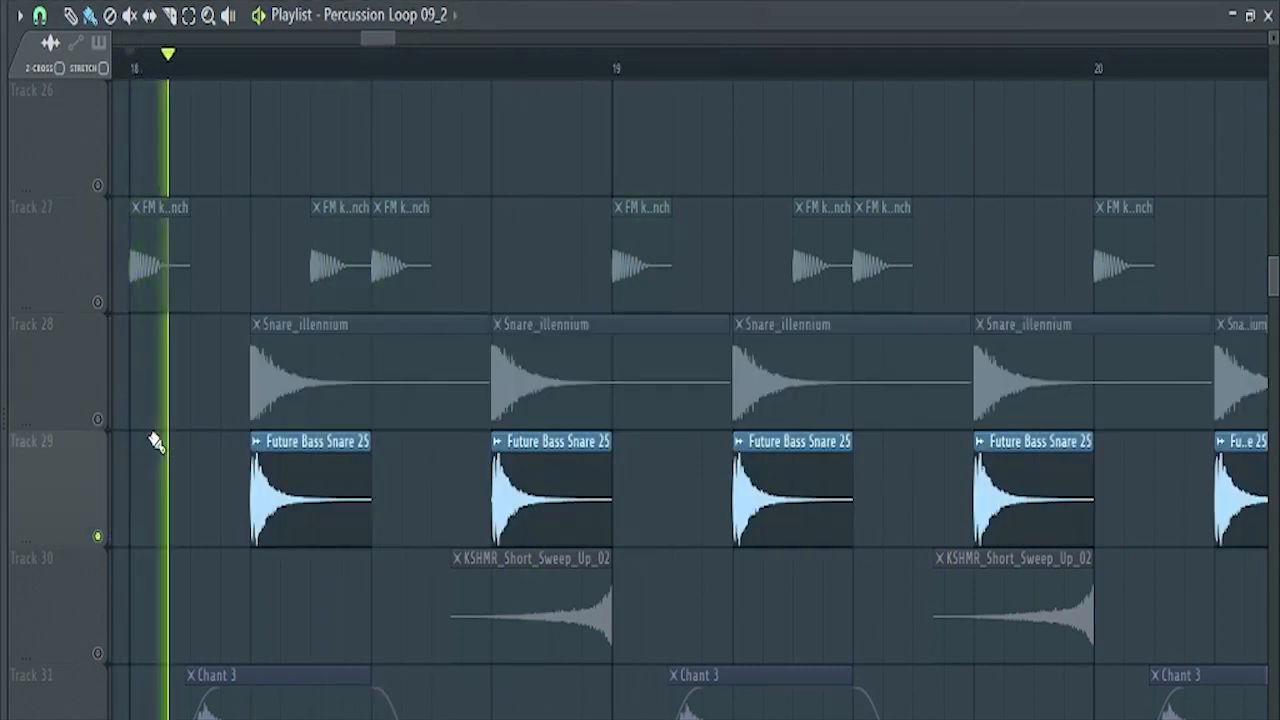
Step: Listen to the KSHMR_Short_Sweep_Up_02 and Chant 3 tracks soloed, and play tracks 27 to 31 together
scroll(155, 443, down, 1)
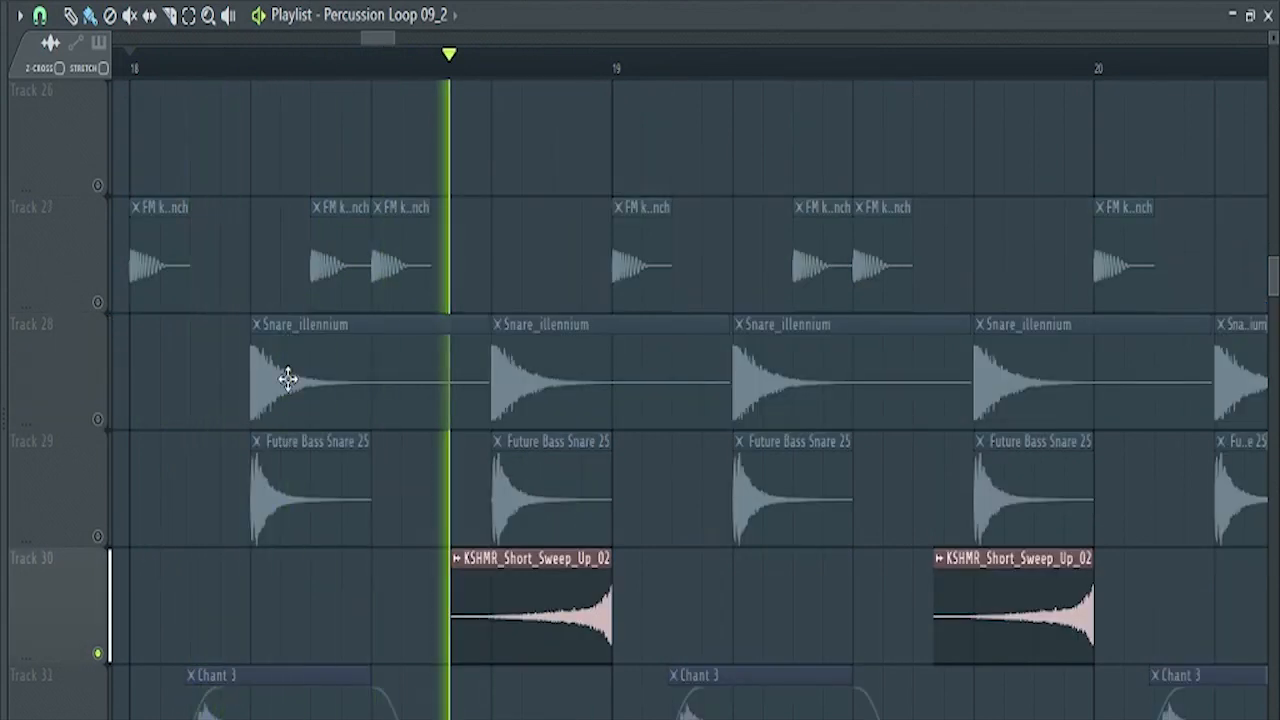
right_click(98, 690)
key(space)
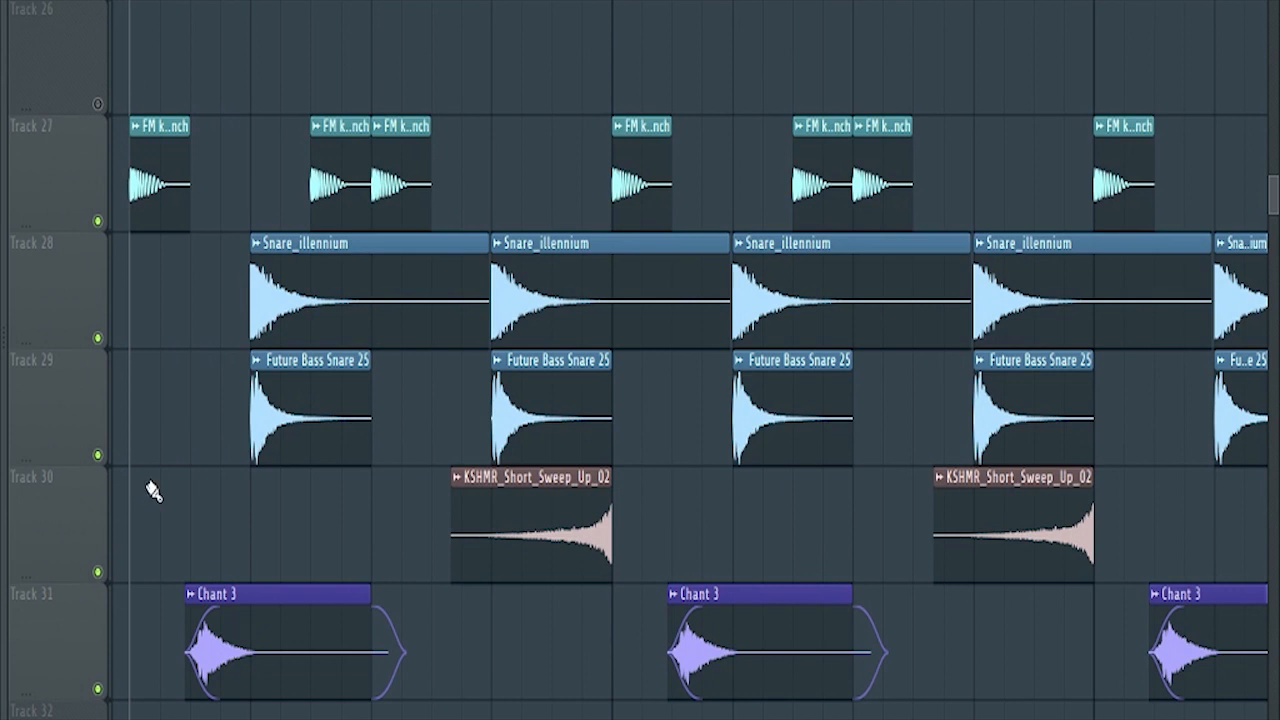
key(space)
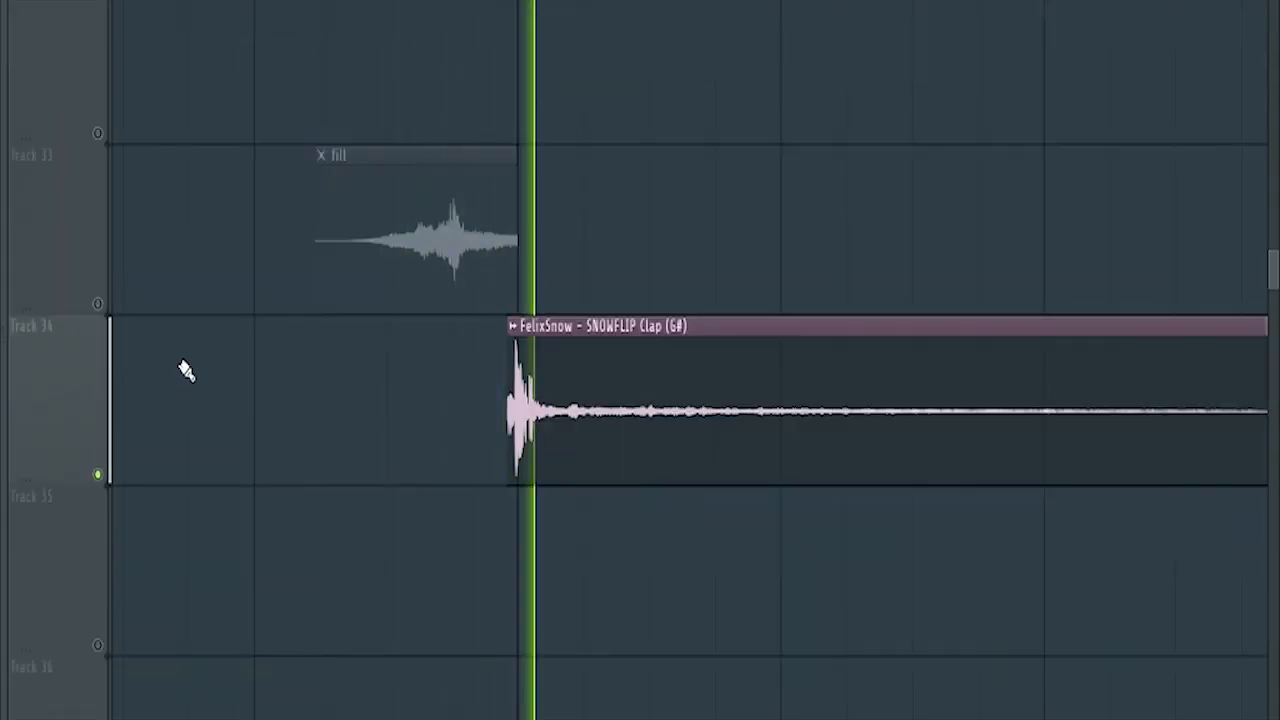
Step: Solo the Percussion Loop on track 44 and play it from bar 22
click(99, 386)
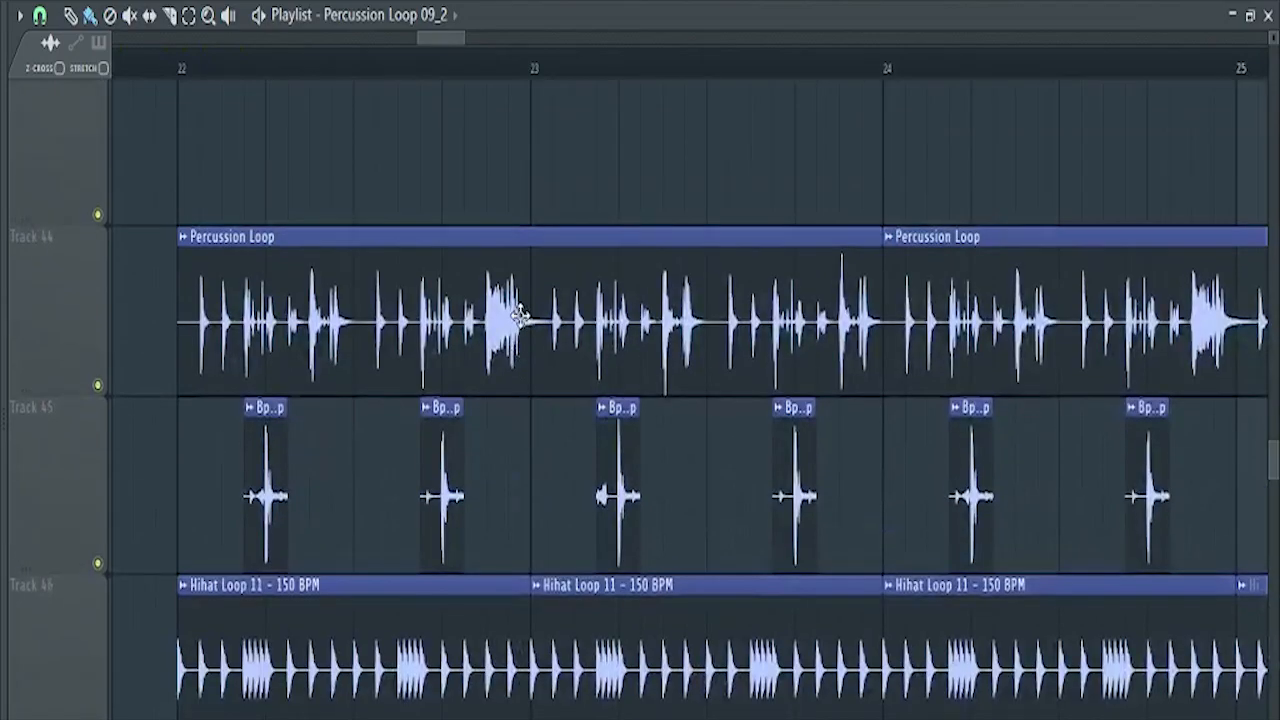
ctrl+scroll(190, 298, up, 3)
ctrl+scroll(190, 296, down, 1)
ctrl+scroll(180, 275, up, 1)
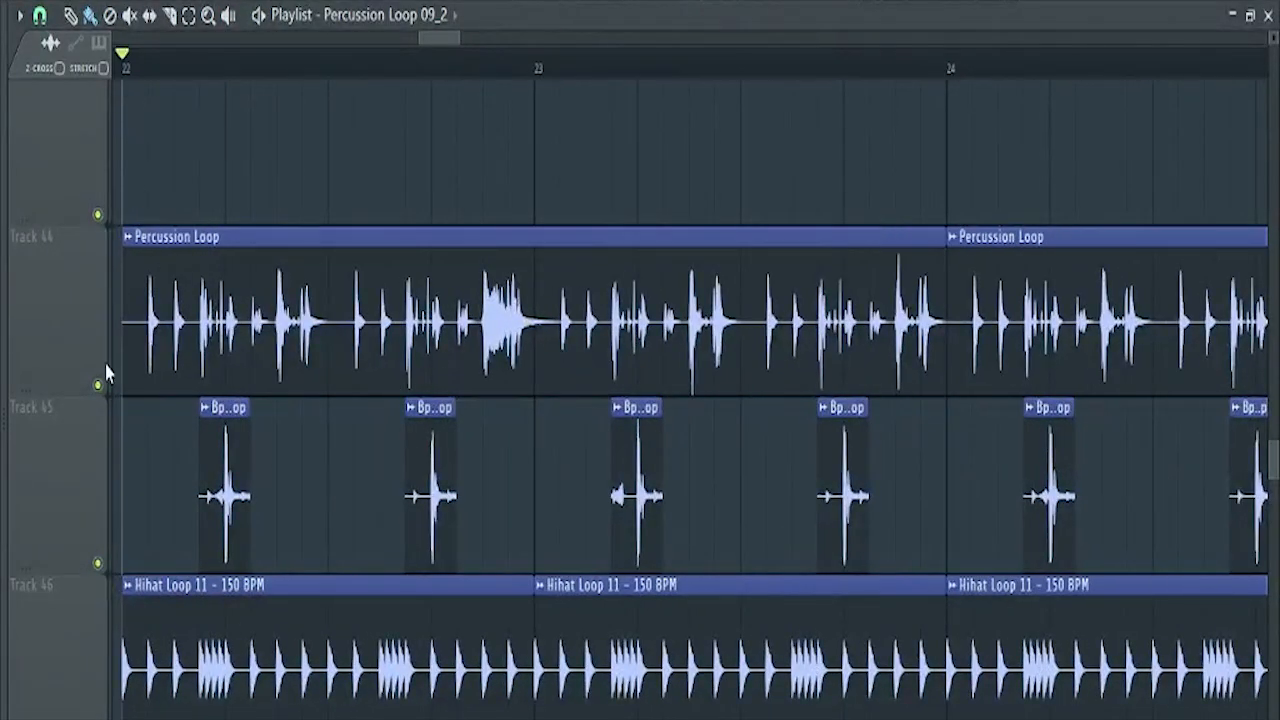
right_click(99, 383)
key(space)
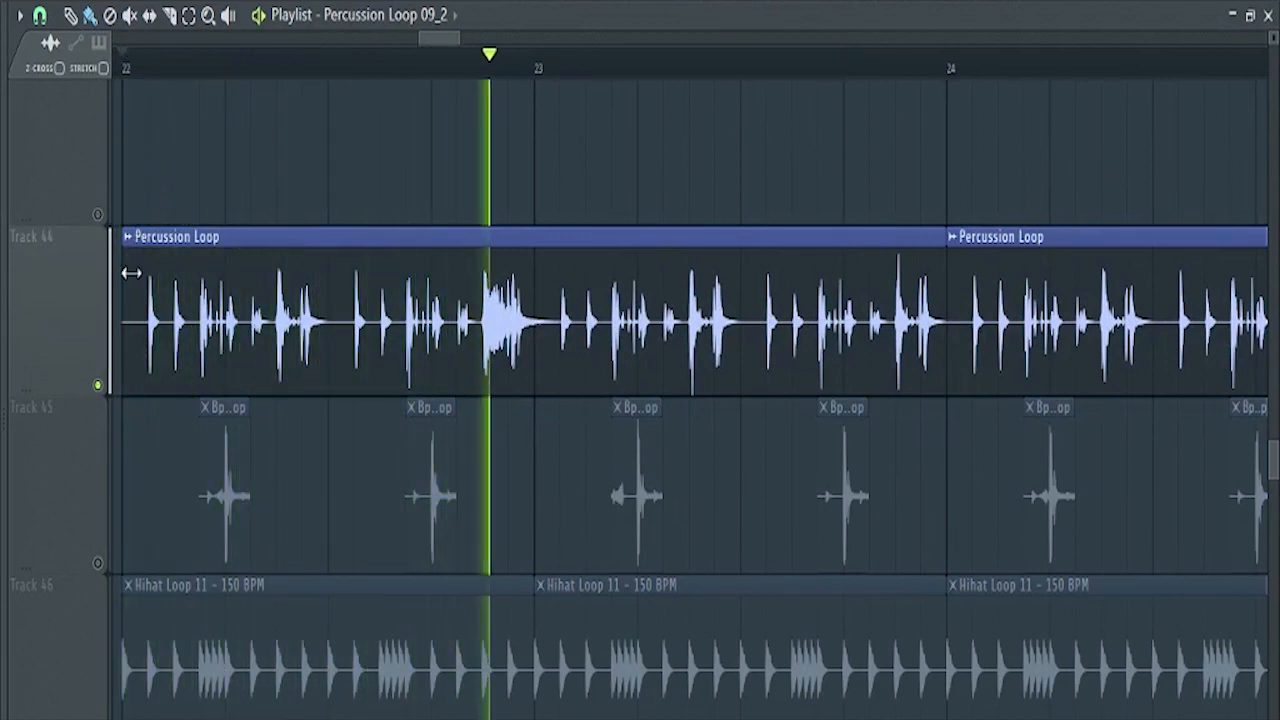
Step: Solo the short clips on track 45 and the Hihat Loop 11 - 150 BPM in turn, and unmute tracks 44 and 45
right_click(97, 563)
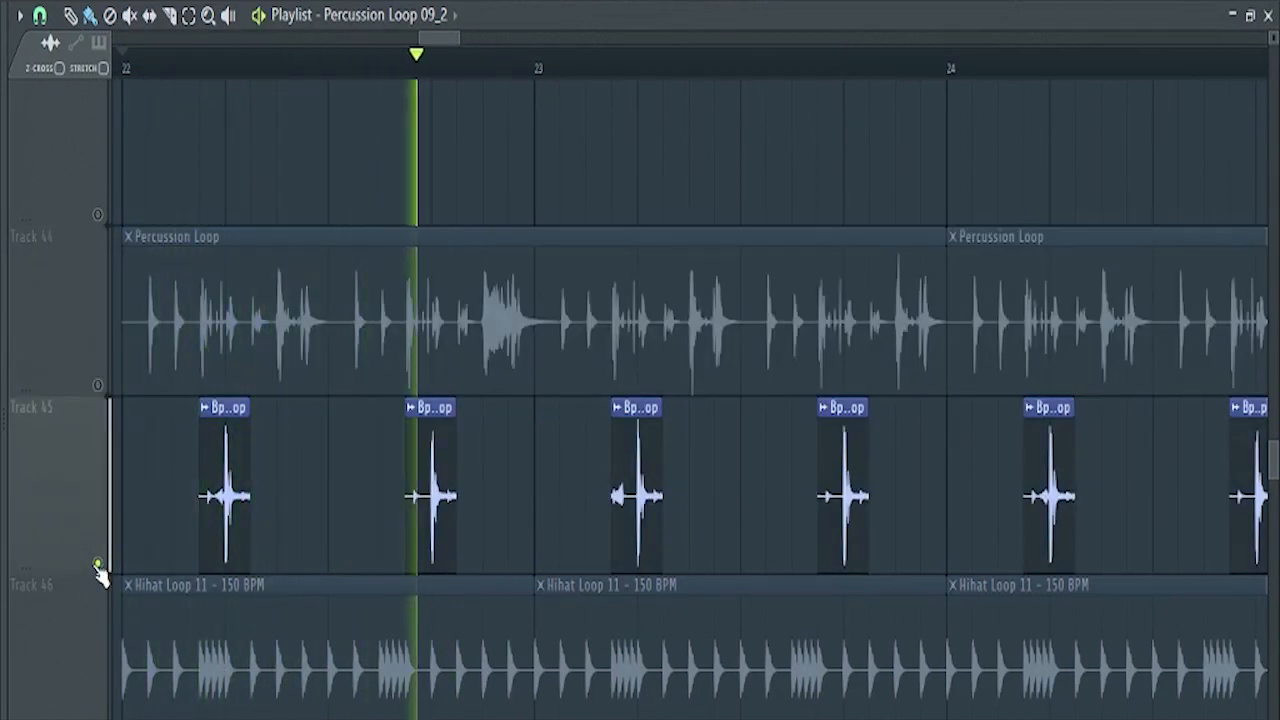
right_click(98, 566)
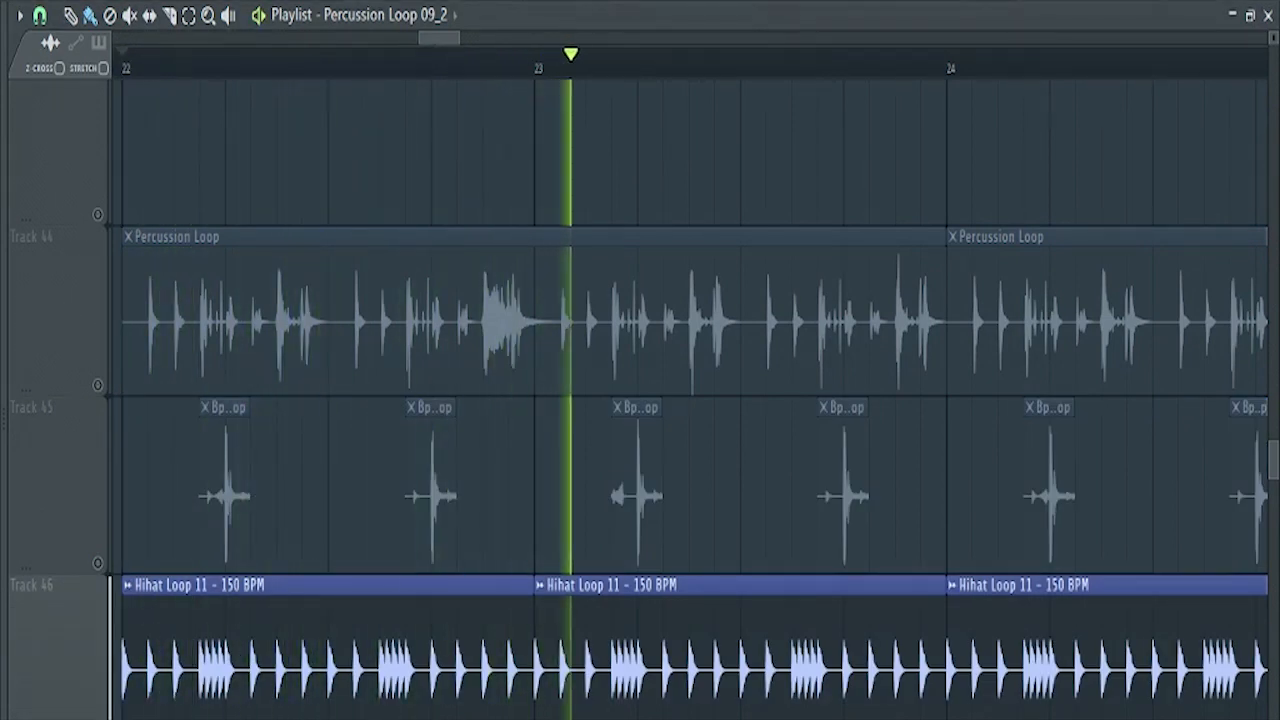
click(100, 385)
click(98, 564)
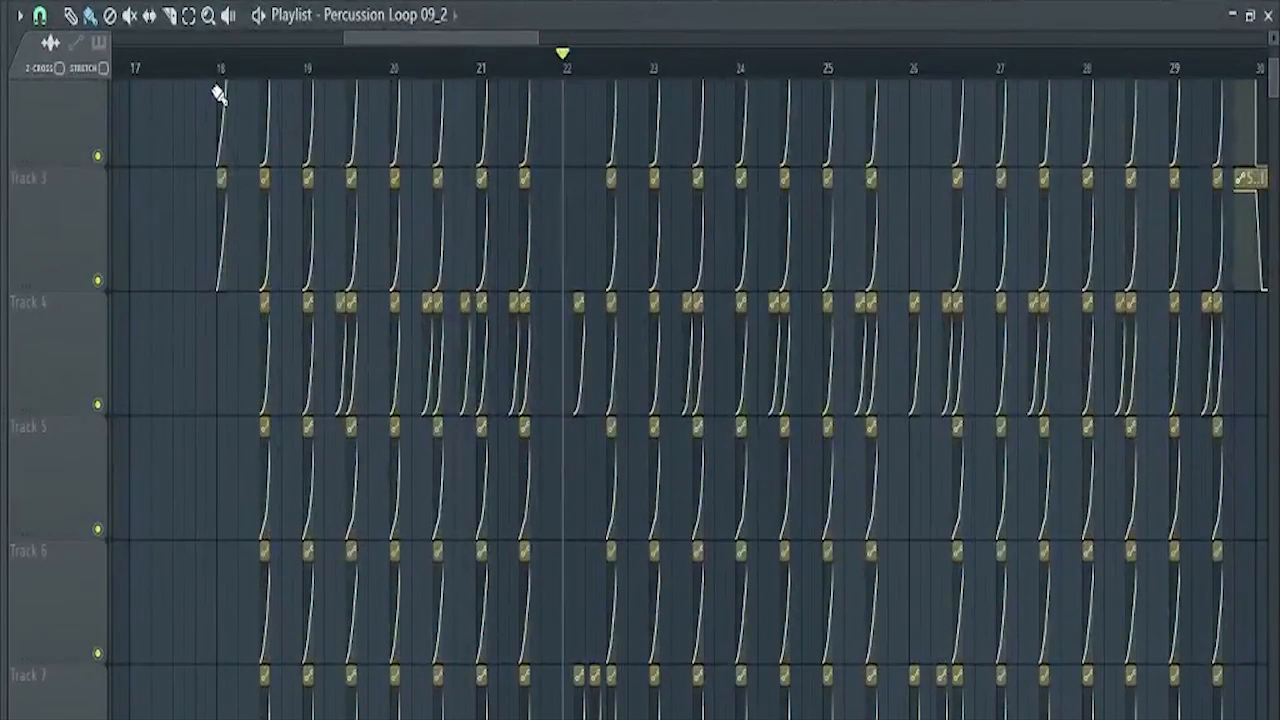
Step: Examine the automation clips on the first seven tracks and the overall playlist arrangement of patterns and samples
scroll(225, 100, up, 1)
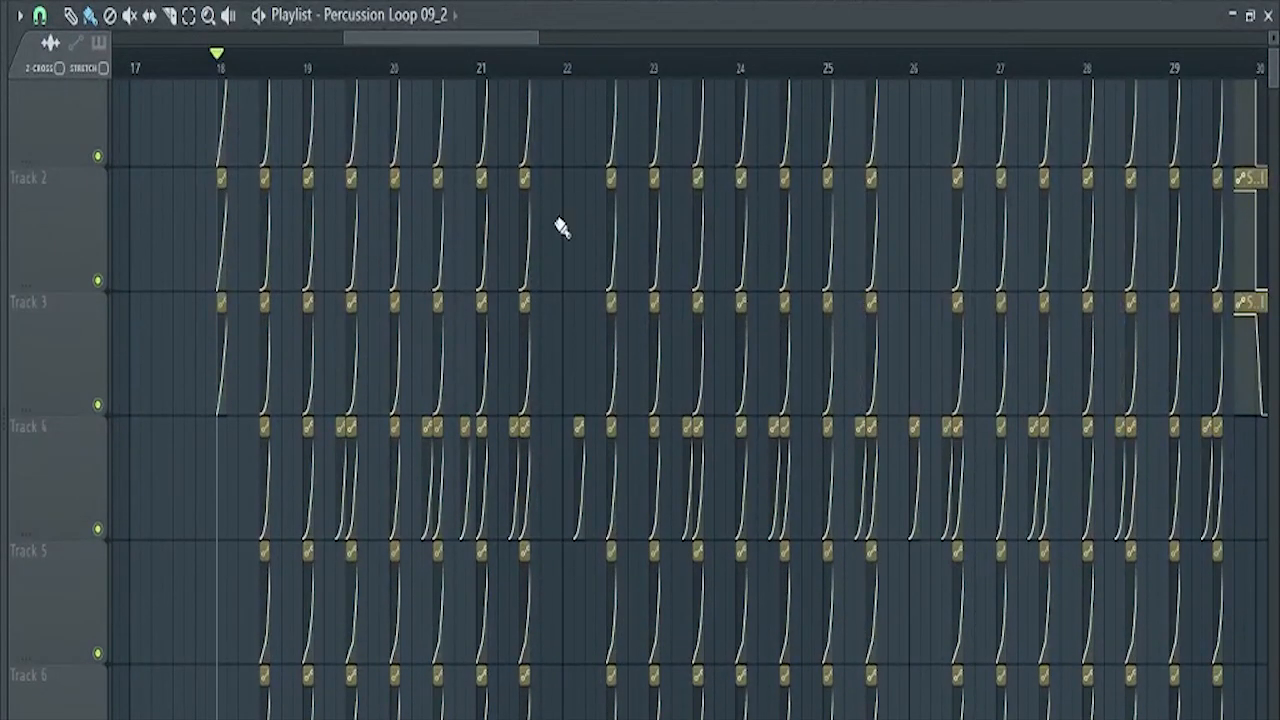
scroll(648, 490, up, 1)
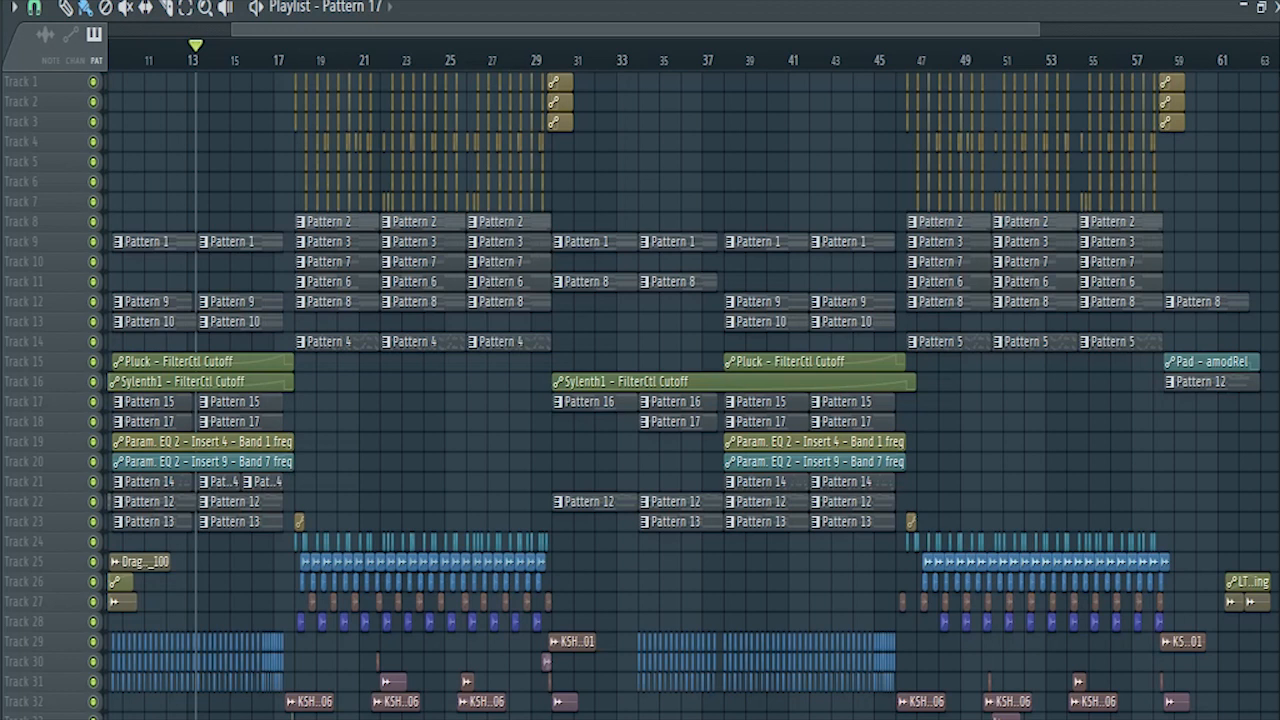
scroll(656, 395, down, 5)
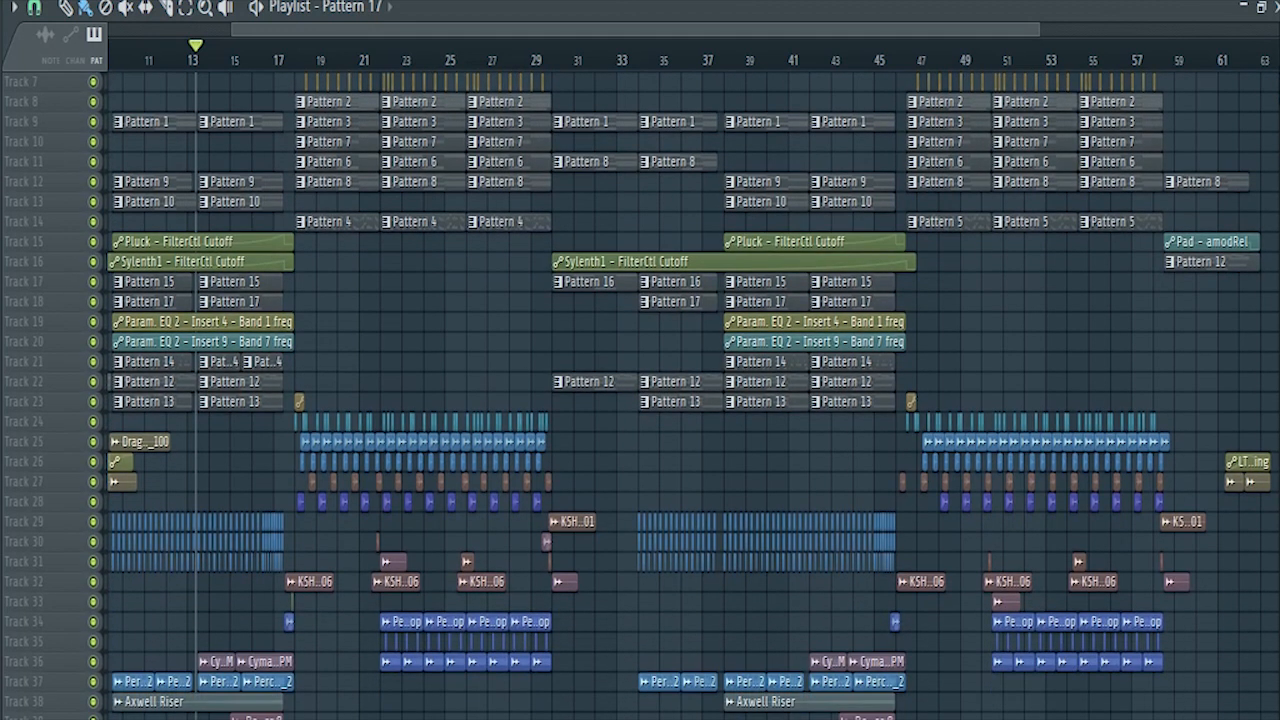
scroll(656, 395, down, 2)
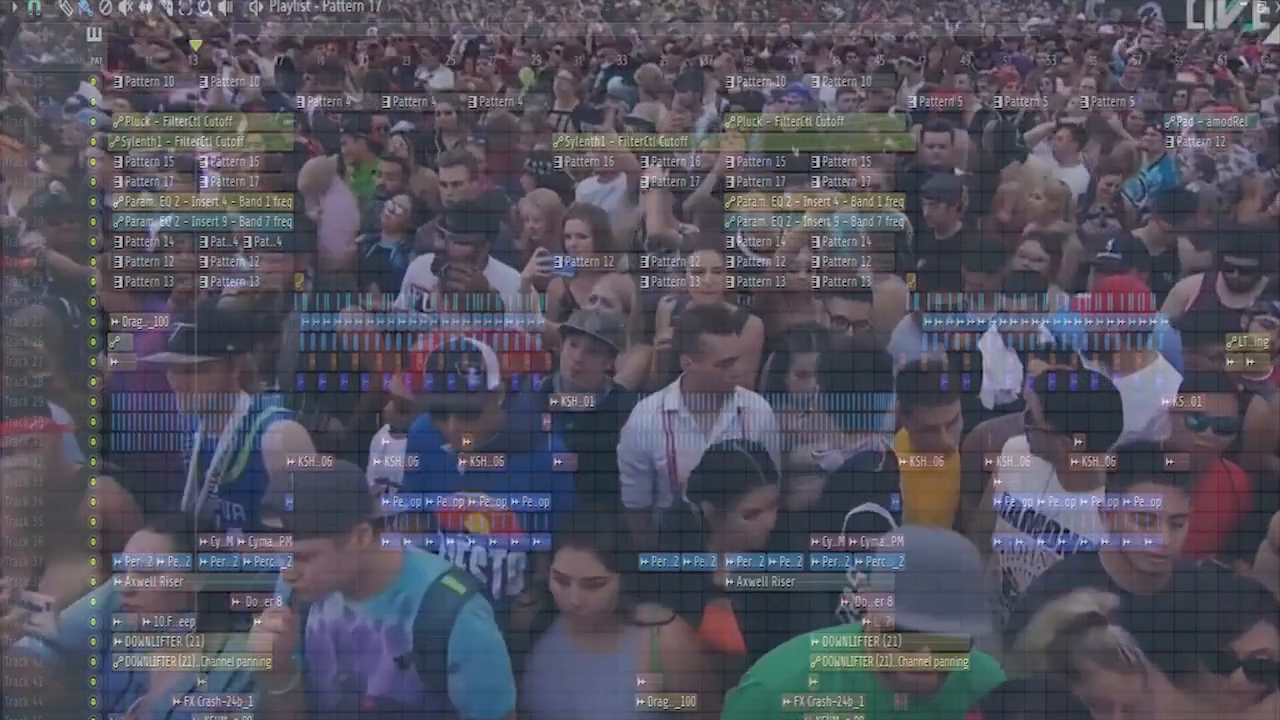
scroll(656, 395, up, 3)
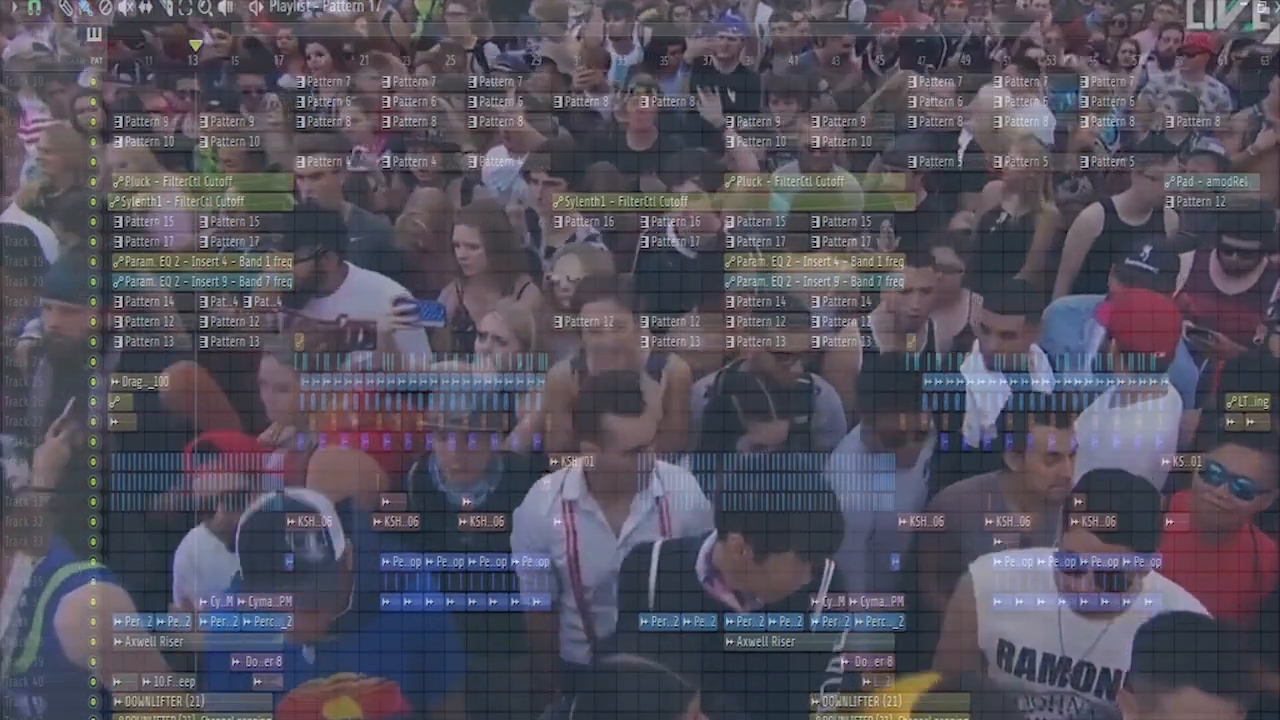
scroll(656, 395, up, 3)
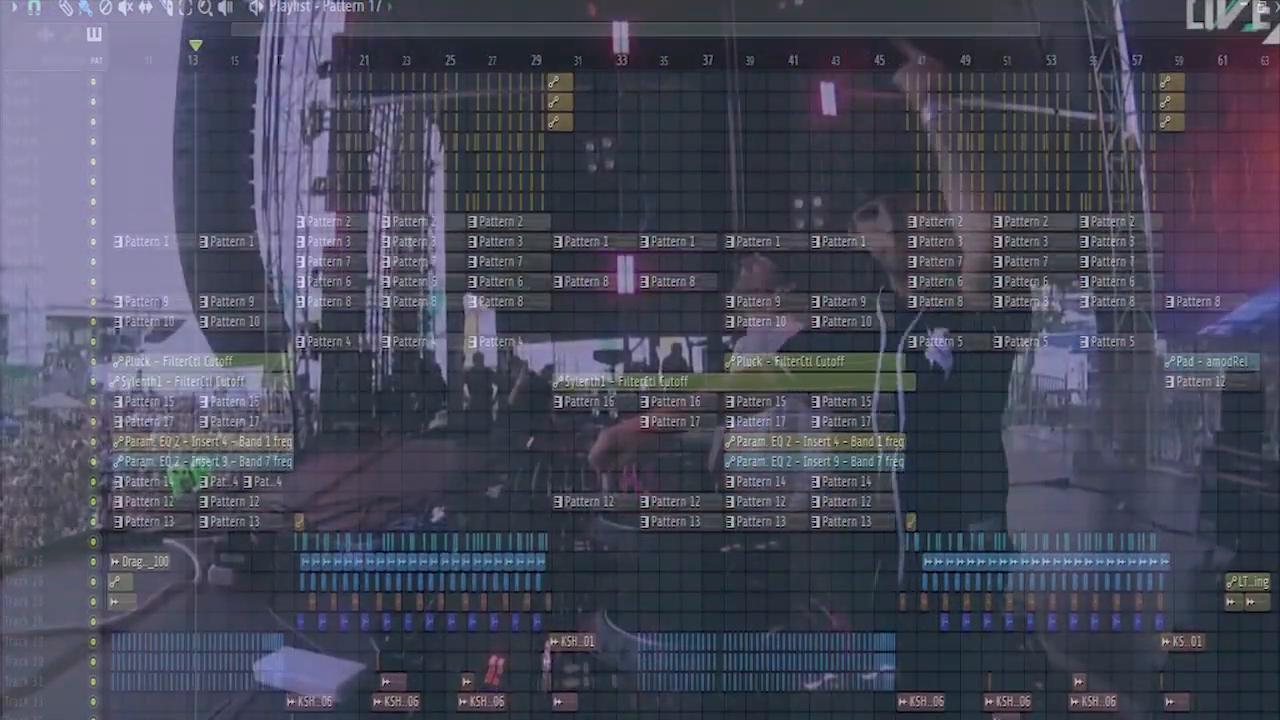